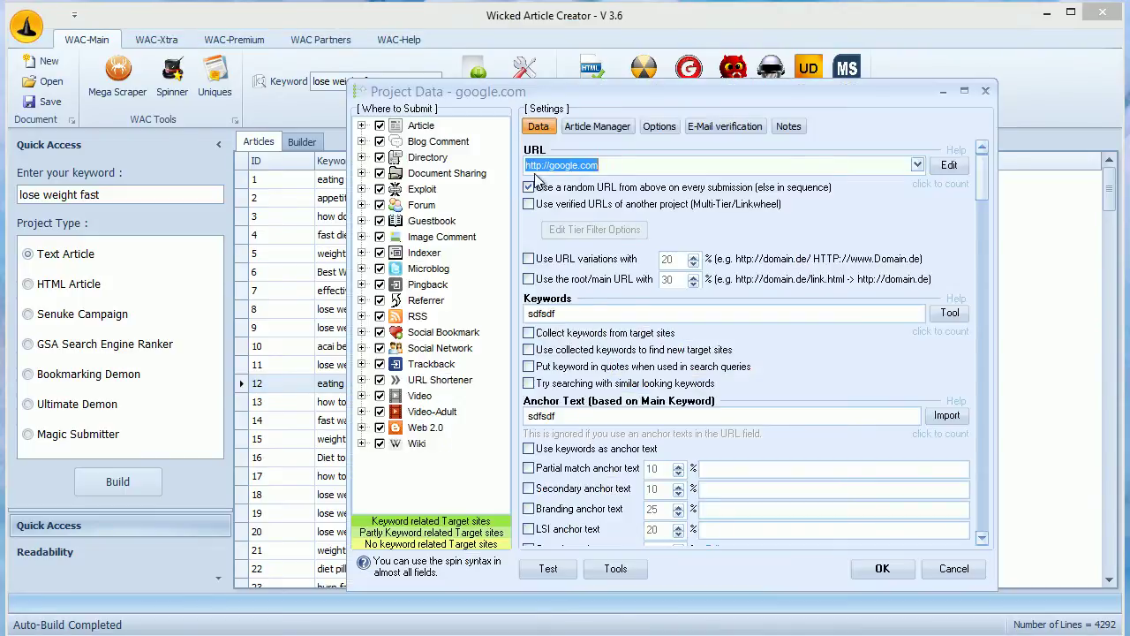
Look through the GSA project's Data fields, the Article Manager and the WAC auto-fill option.
{"action": "scroll", "coordinate": [982, 212], "scroll_direction": "down", "scroll_amount": 5}
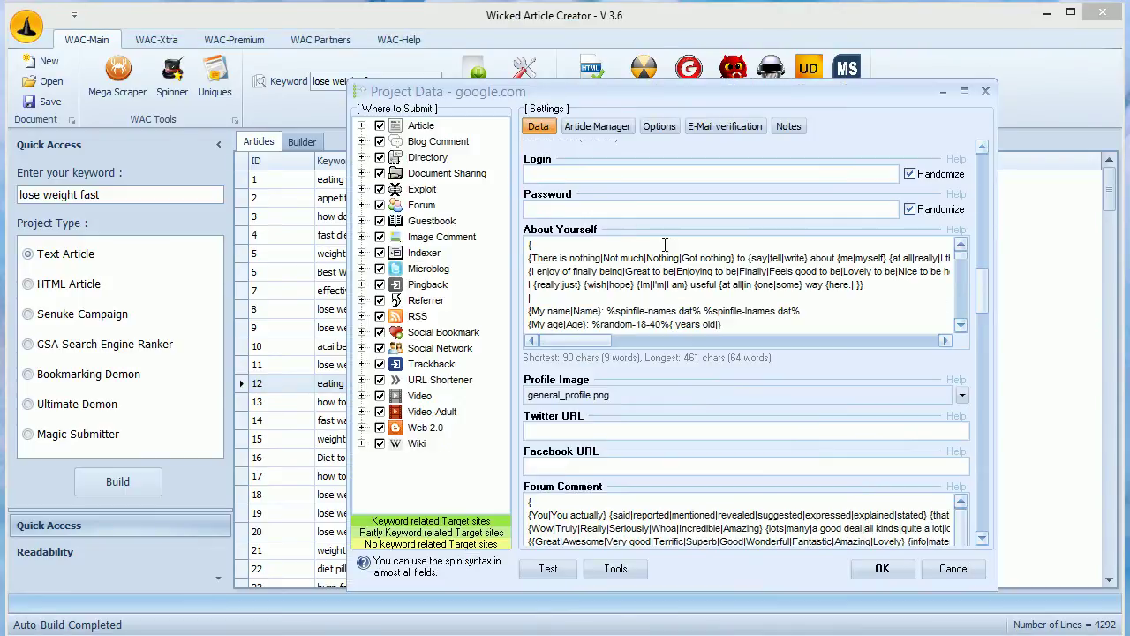
{"action": "left_click", "coordinate": [597, 127]}
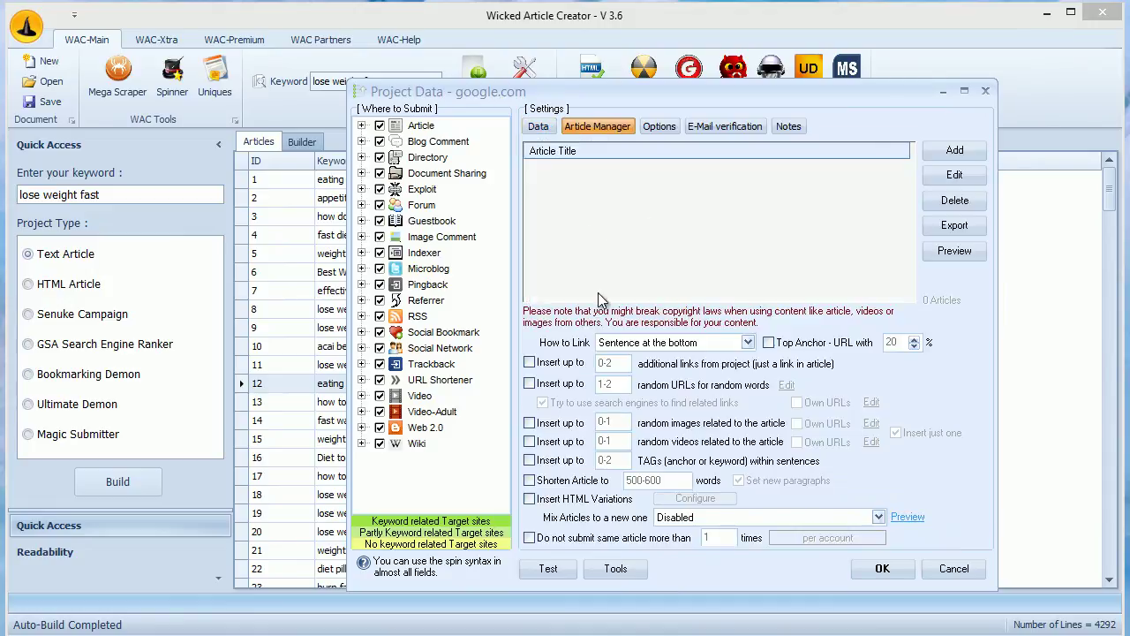
{"action": "left_click", "coordinate": [541, 128]}
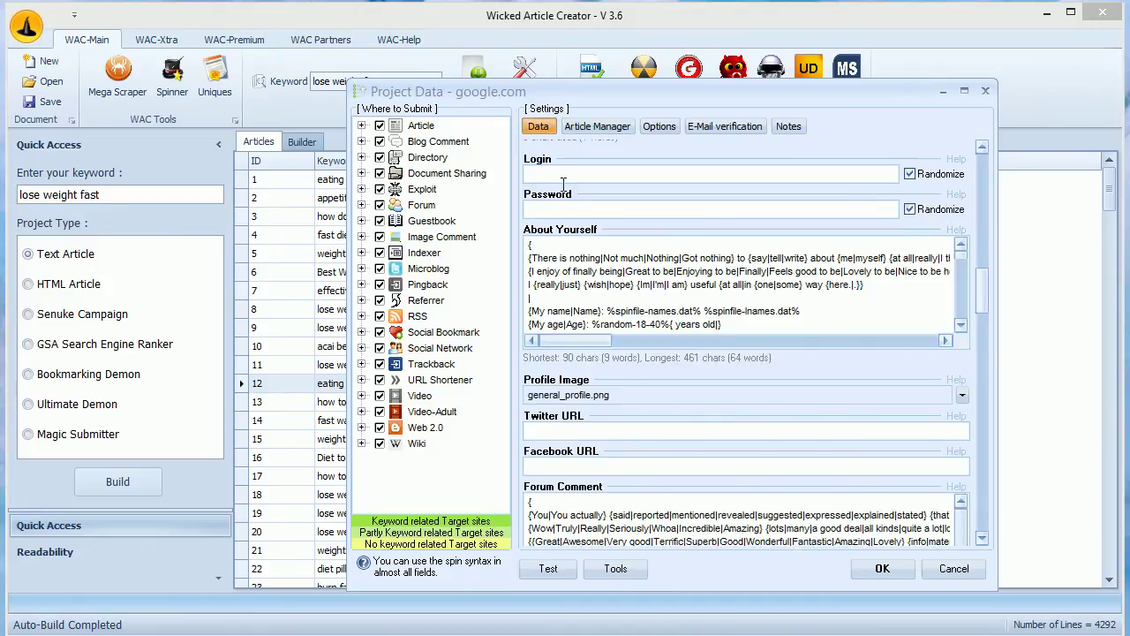
{"action": "left_click", "coordinate": [629, 568]}
{"action": "mouse_move", "coordinate": [792, 349]}
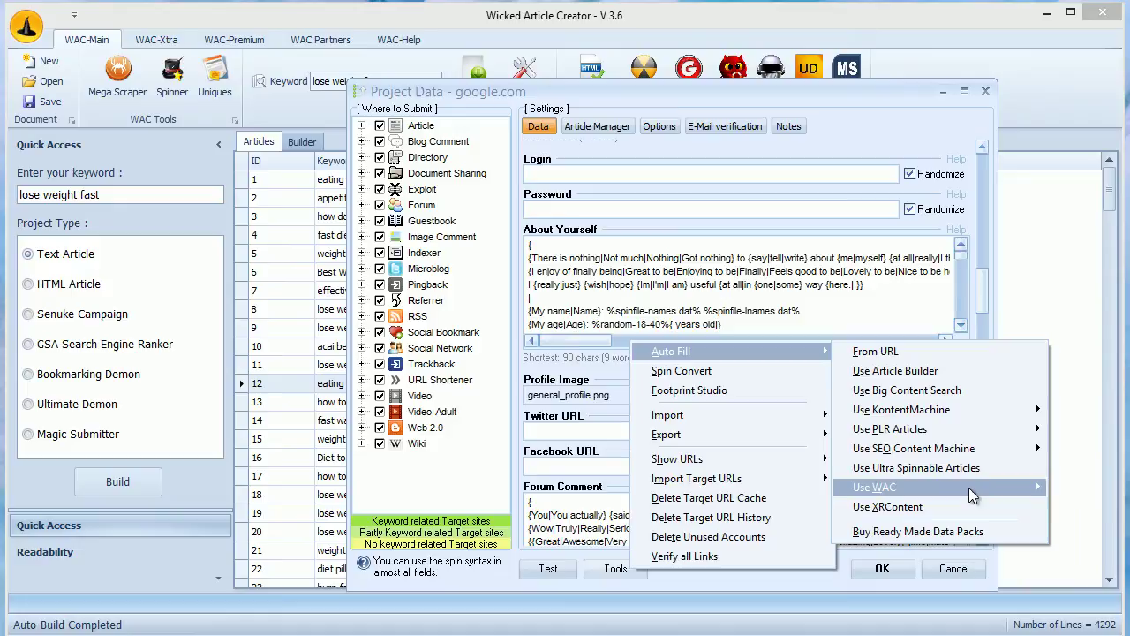
{"action": "left_click", "coordinate": [668, 125]}
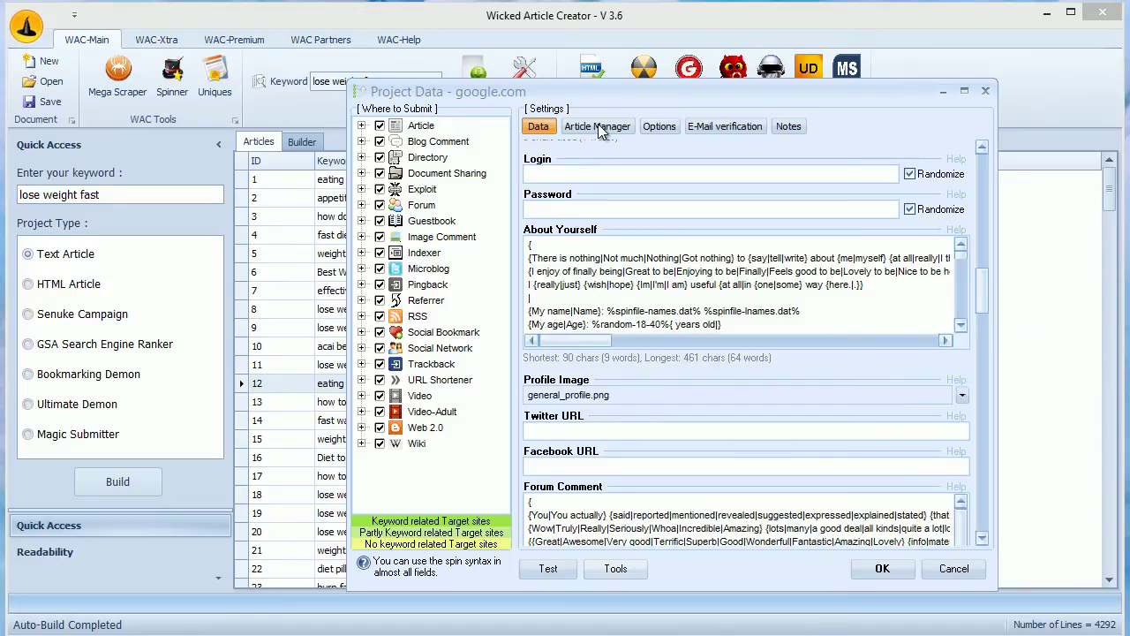
Check Wicked Article Creator's Auto-Build settings, including how many articles are built at once, and save them.
{"action": "left_click", "coordinate": [625, 21]}
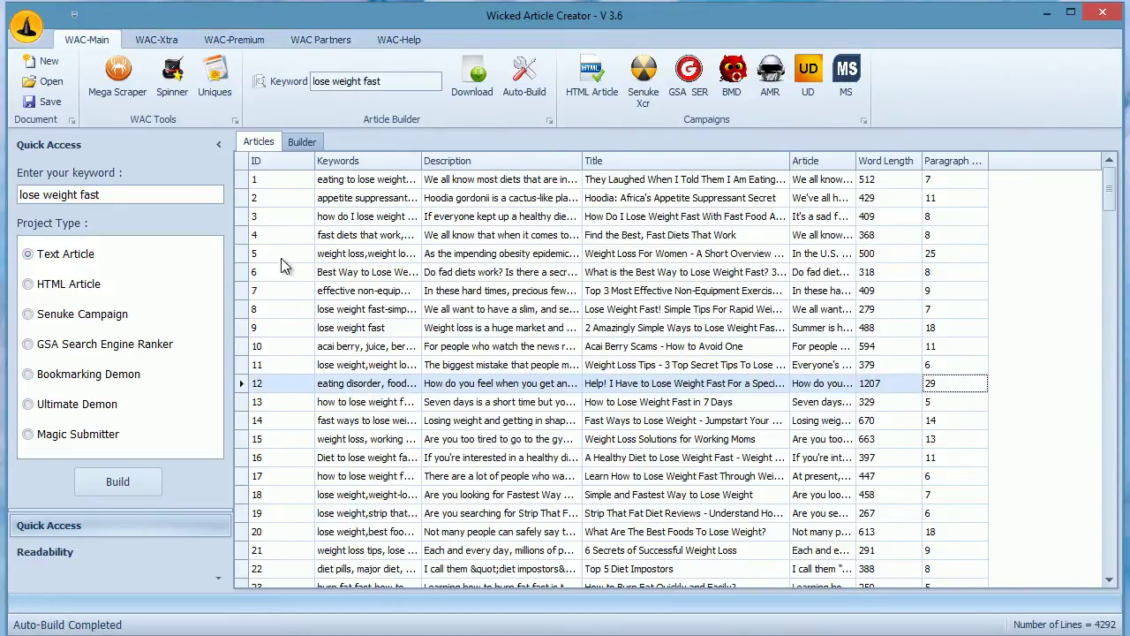
{"action": "left_click", "coordinate": [171, 40]}
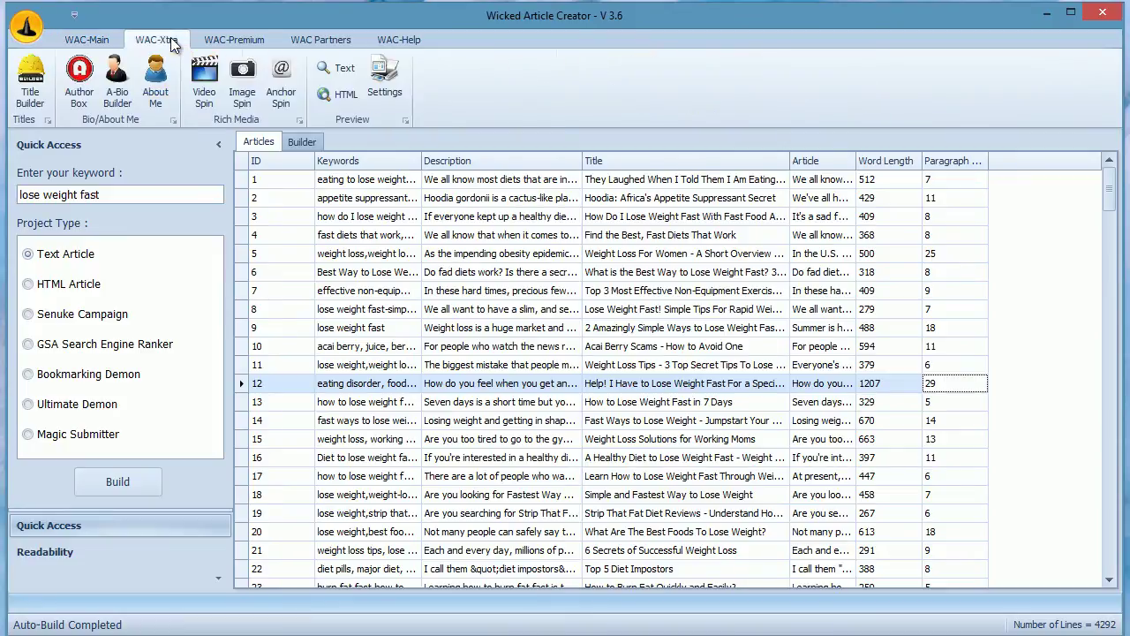
{"action": "left_click", "coordinate": [391, 96]}
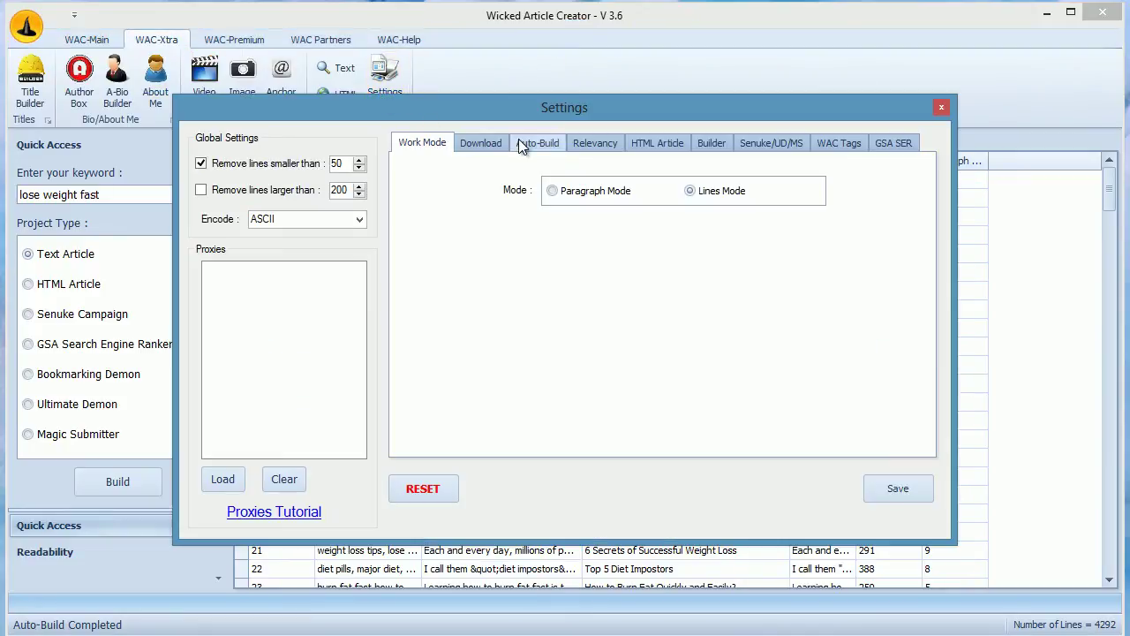
{"action": "left_click", "coordinate": [555, 150]}
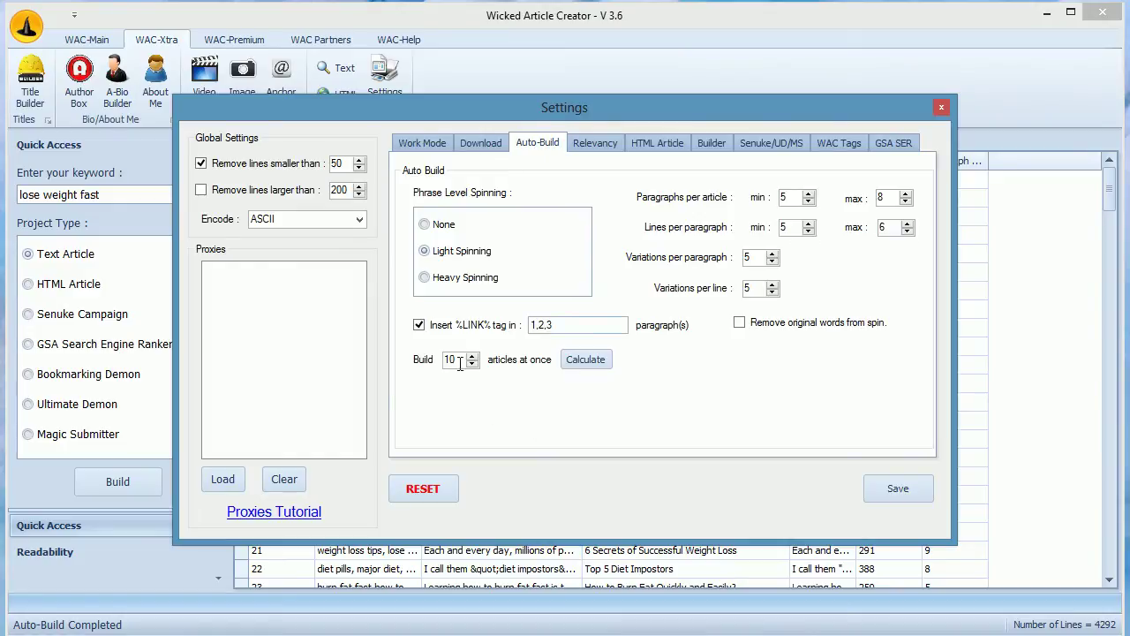
{"action": "left_click", "coordinate": [915, 489]}
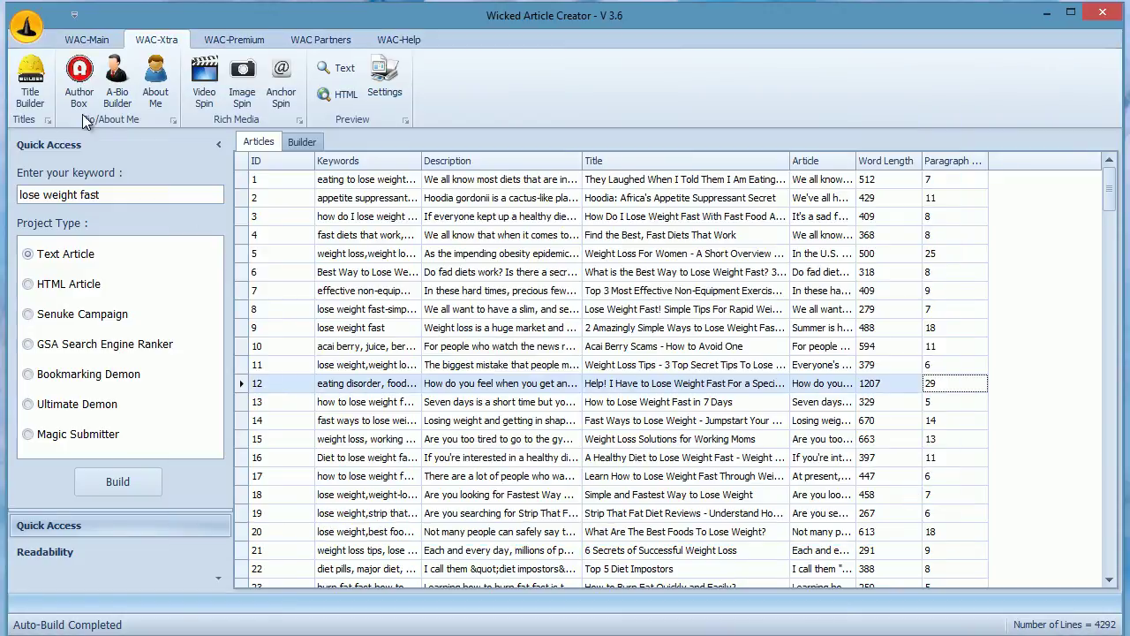
Build text articles for the keyword "lose weight fast" and generate a WAC ID for the output.
{"action": "left_click", "coordinate": [98, 44]}
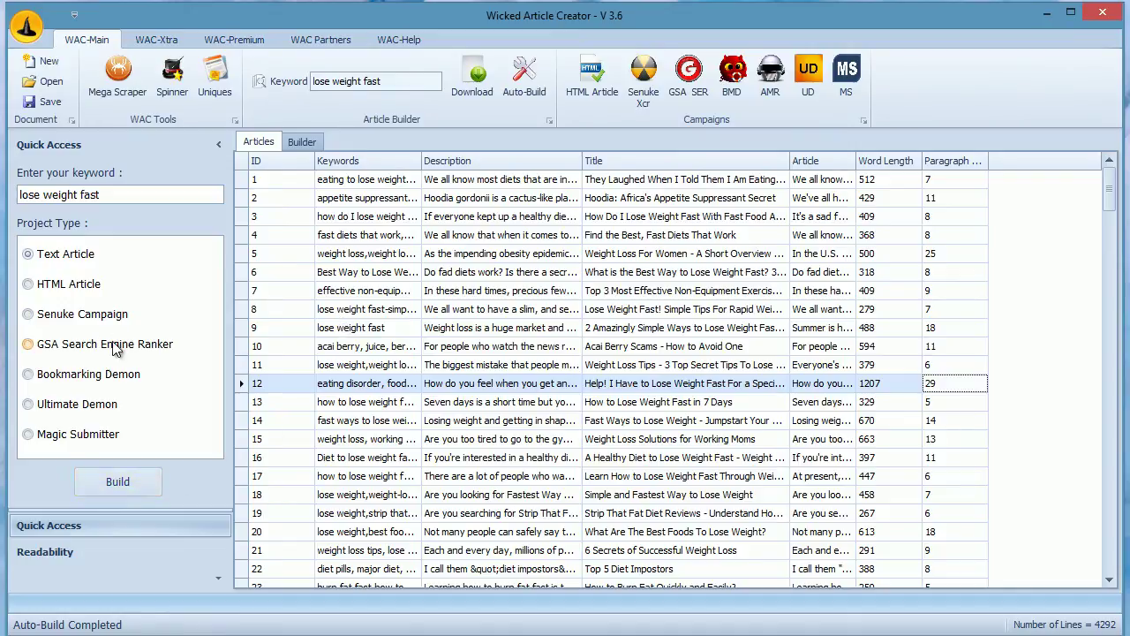
{"action": "left_click", "coordinate": [135, 481]}
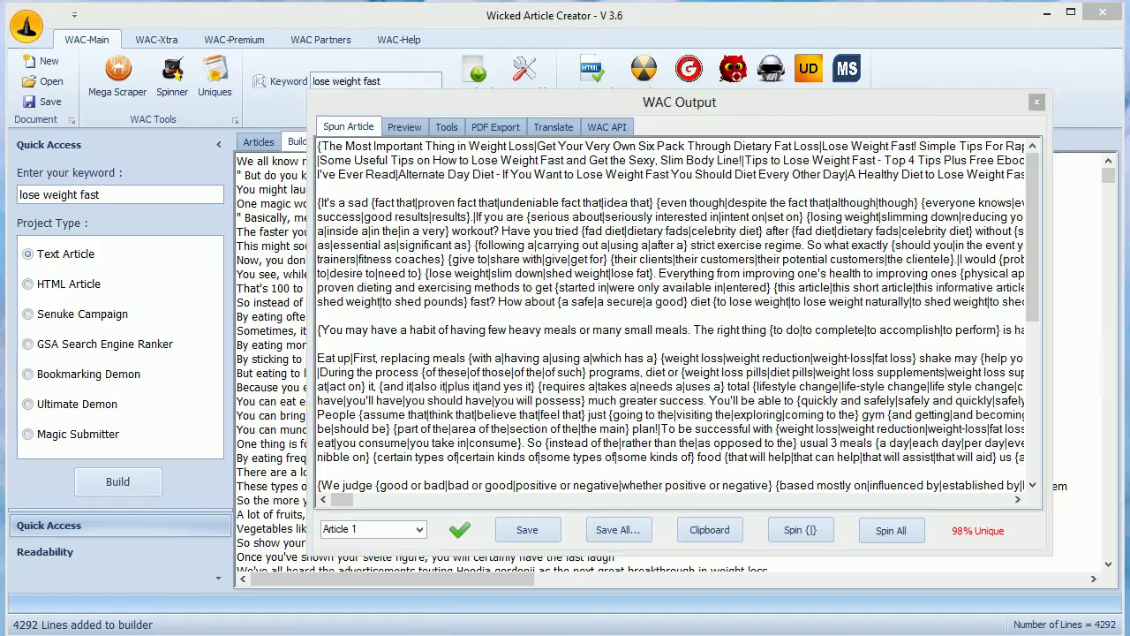
{"action": "left_click", "coordinate": [604, 128]}
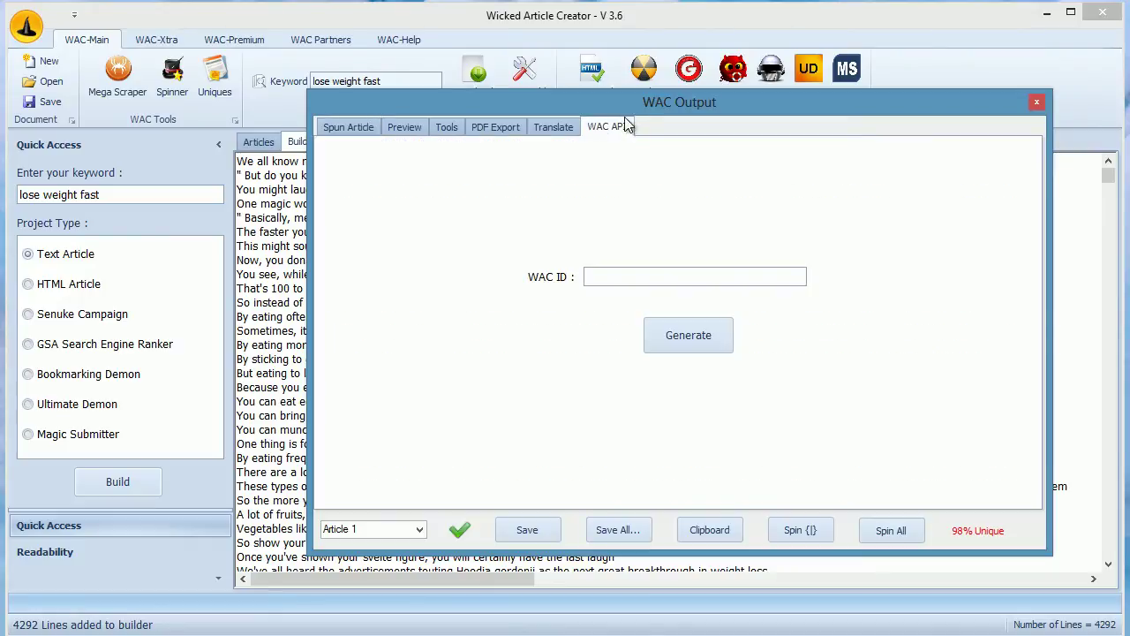
{"action": "left_click", "coordinate": [691, 337]}
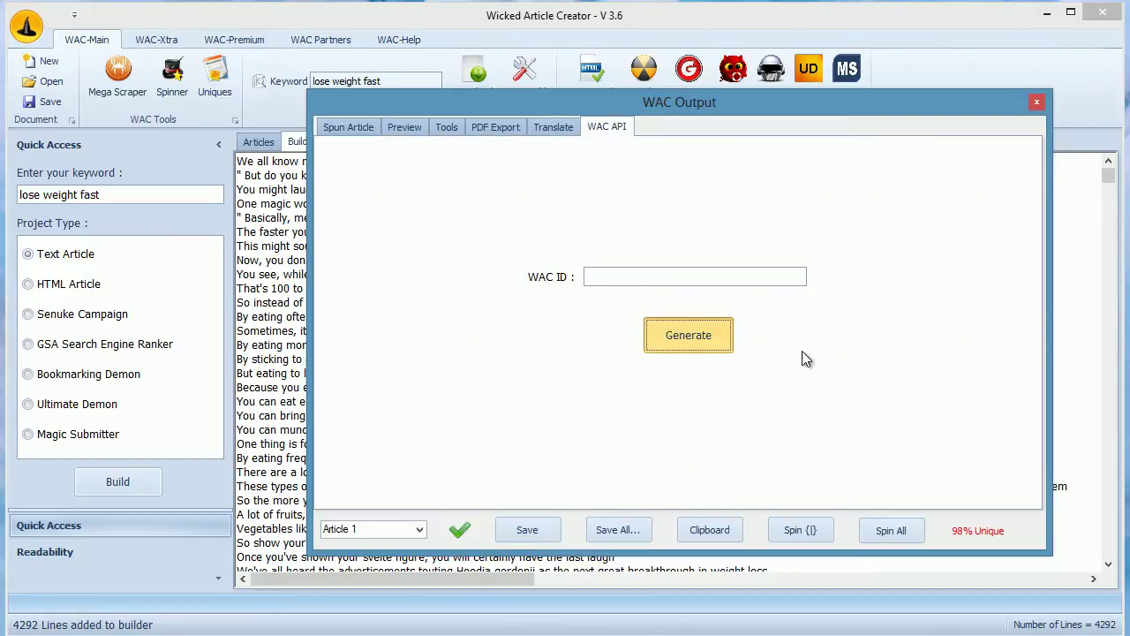
Copy the generated WAC ID and close the article output window.
{"action": "right_click", "coordinate": [622, 275]}
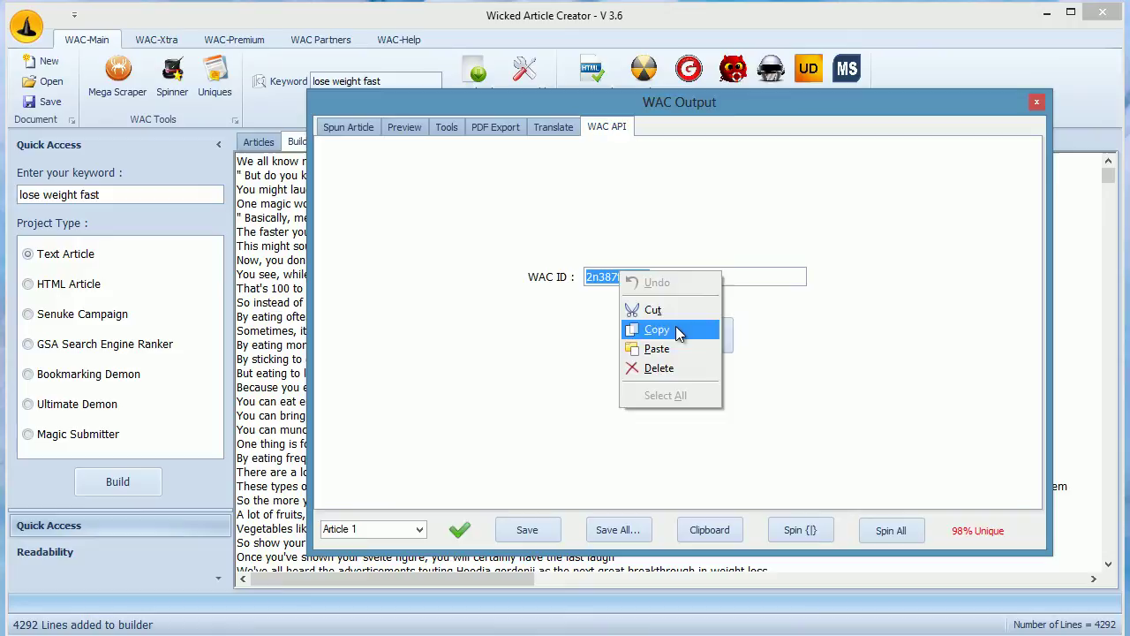
{"action": "left_click", "coordinate": [656, 329]}
{"action": "left_click", "coordinate": [1036, 102]}
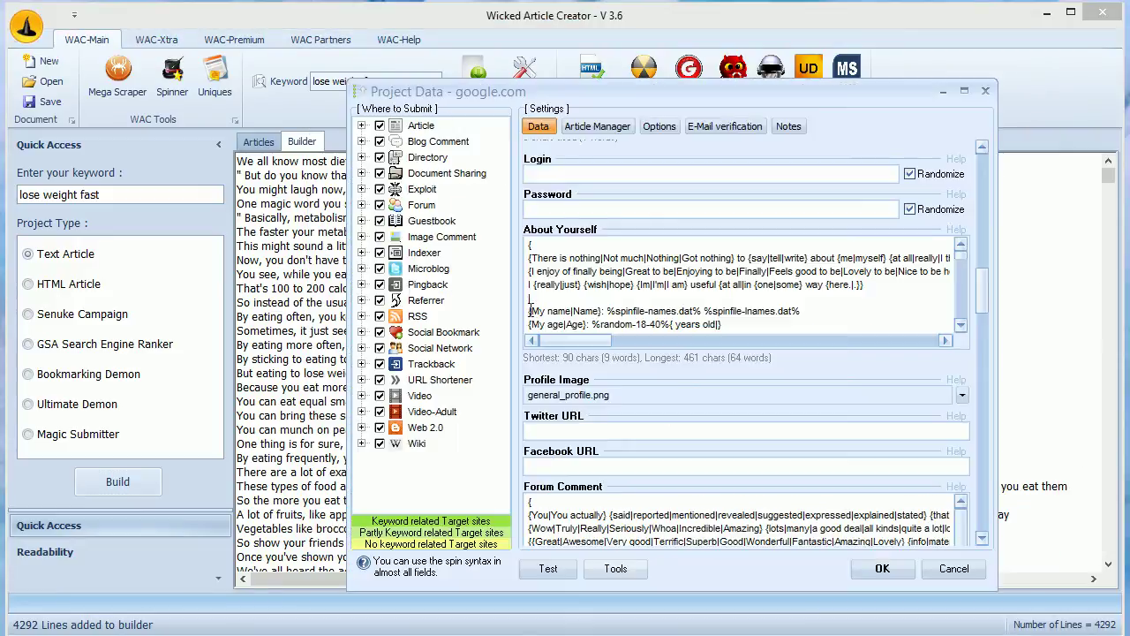
Add the WAC articles to the GSA project's Article Manager using the copied WAC ID.
{"action": "left_click", "coordinate": [585, 126]}
{"action": "left_click", "coordinate": [965, 151]}
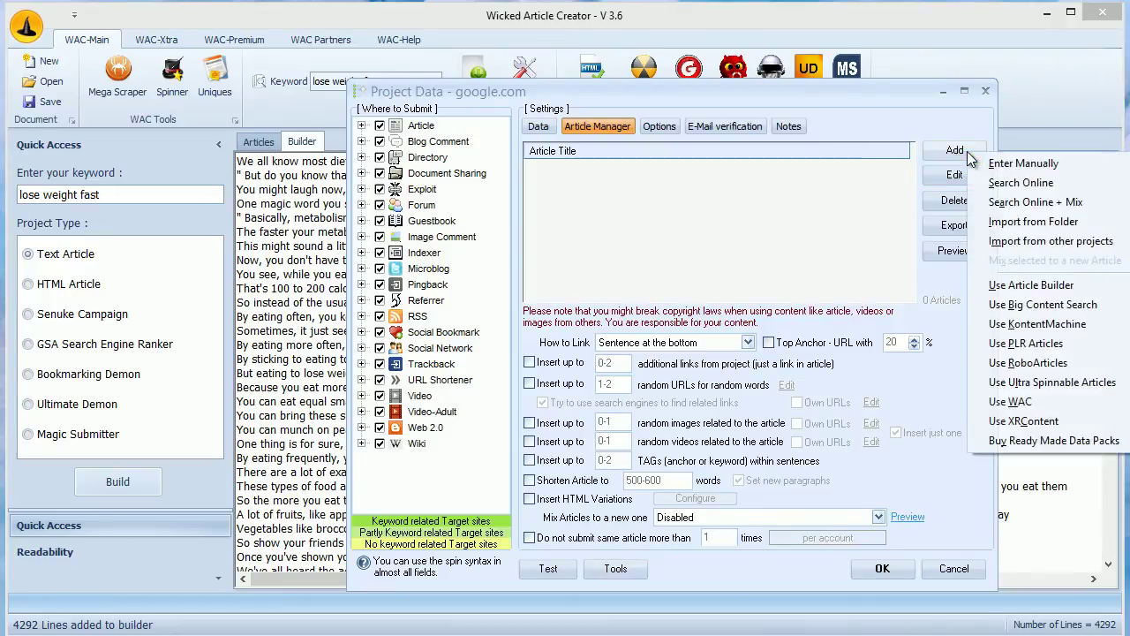
{"action": "left_click", "coordinate": [998, 409]}
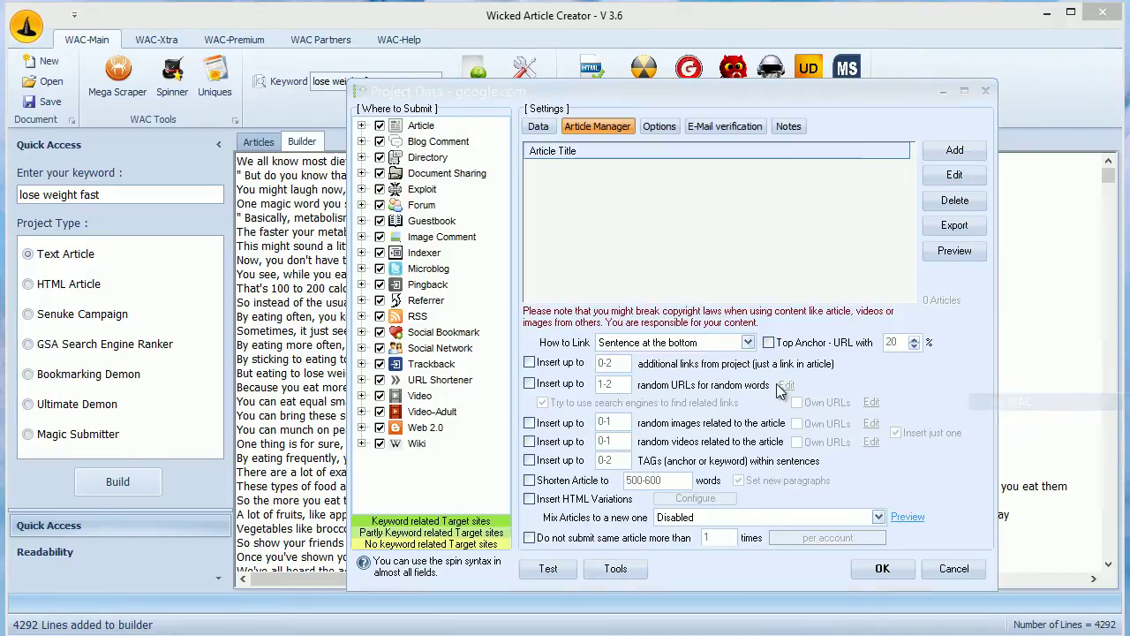
{"action": "key", "text": "ctrl+v"}
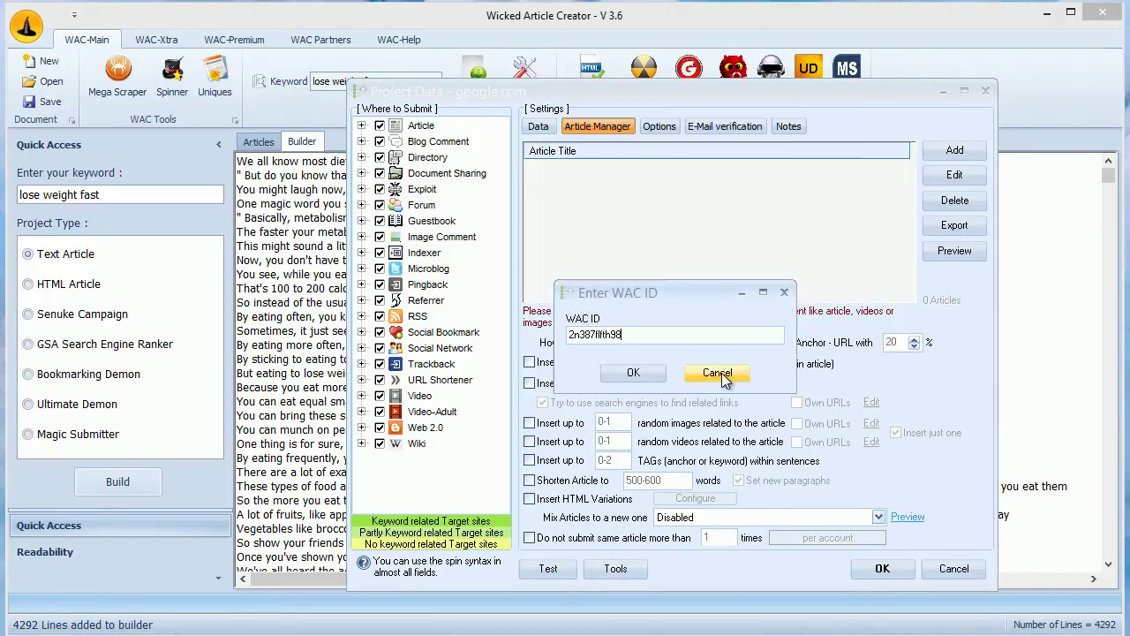
{"action": "left_click", "coordinate": [632, 372]}
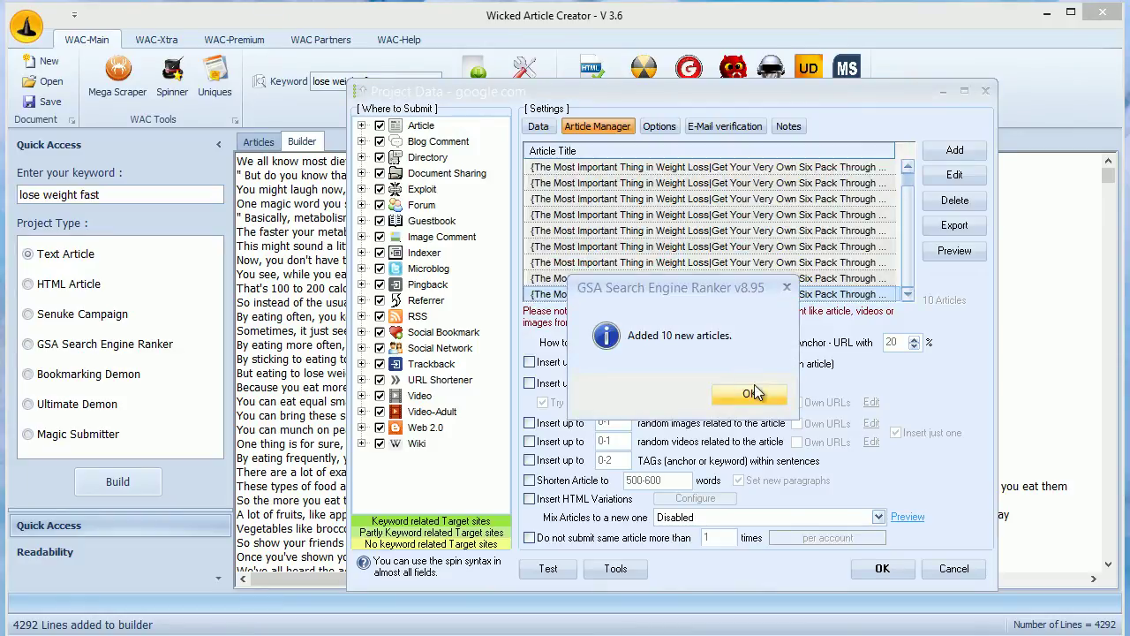
{"action": "left_click", "coordinate": [750, 392]}
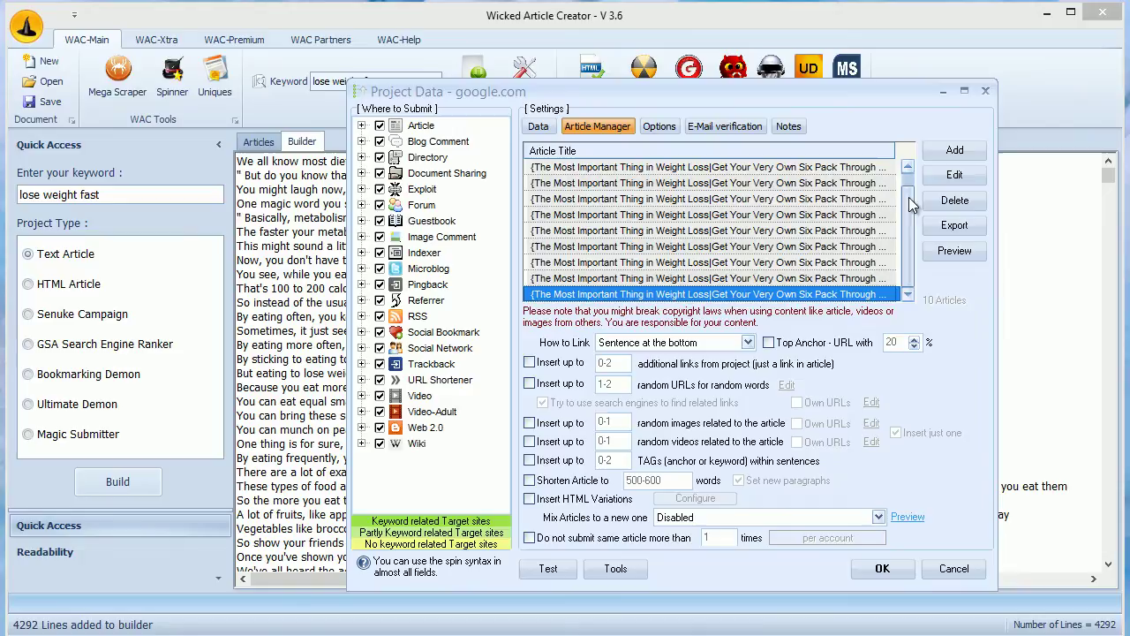
Look over the imported articles and choose GSA Search Engine Ranker as the project type in Wicked Article Creator.
{"action": "scroll", "coordinate": [912, 203], "scroll_direction": "up", "scroll_amount": 1}
{"action": "scroll", "coordinate": [912, 203], "scroll_direction": "down", "scroll_amount": 1}
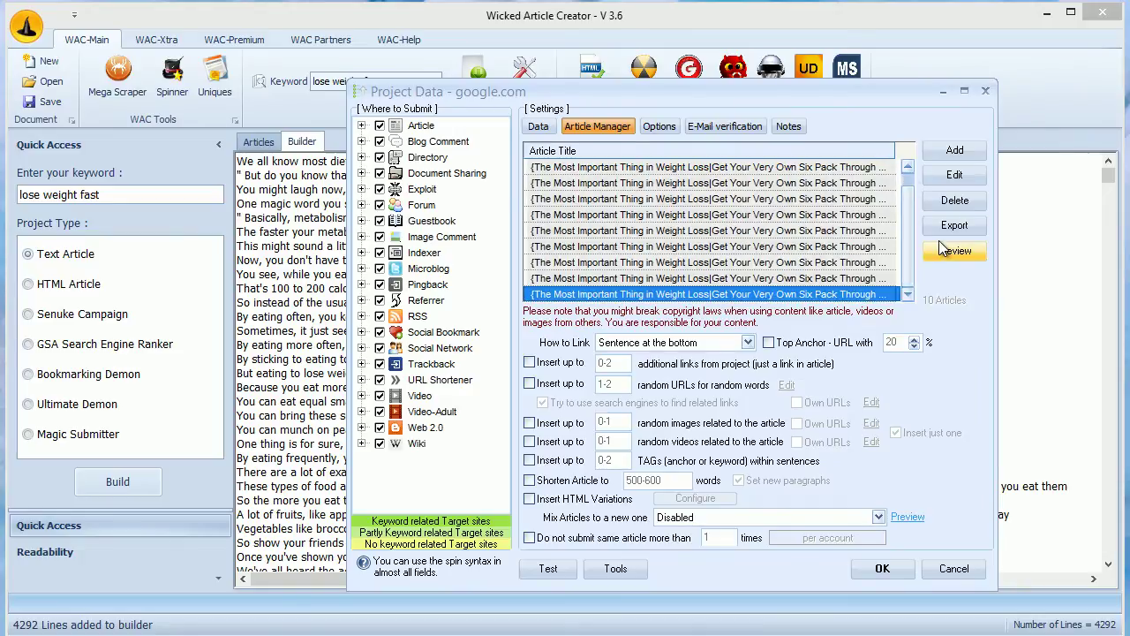
{"action": "left_click", "coordinate": [942, 251]}
{"action": "left_click", "coordinate": [951, 280]}
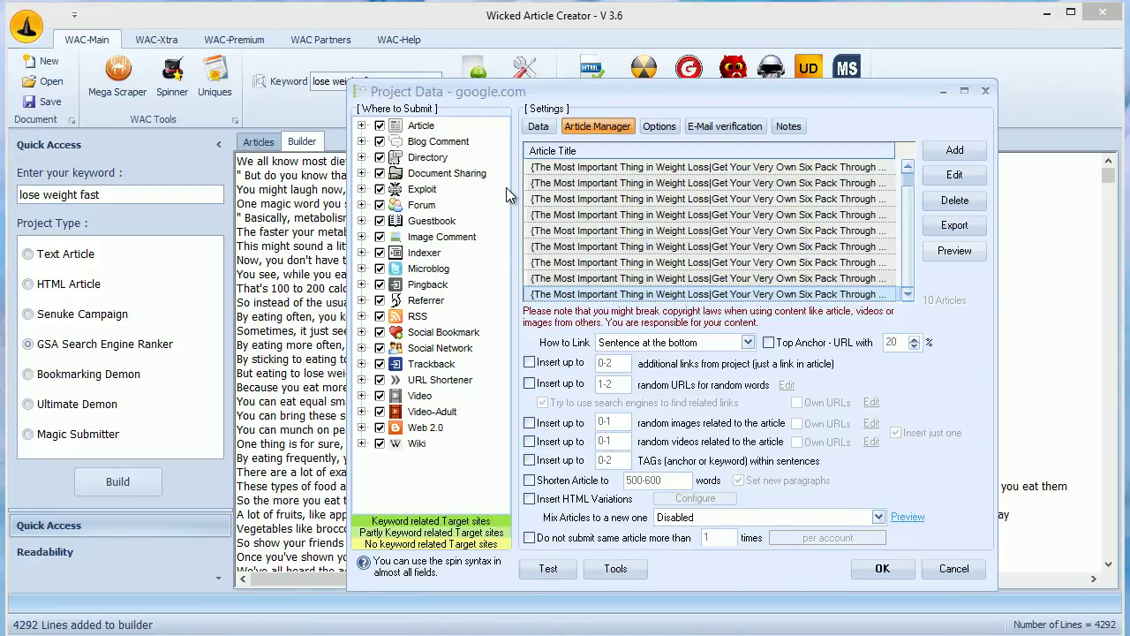
Review the project's Data fields, the WAC auto-fill option and the Article Manager, and leave the project window.
{"action": "left_click", "coordinate": [542, 129]}
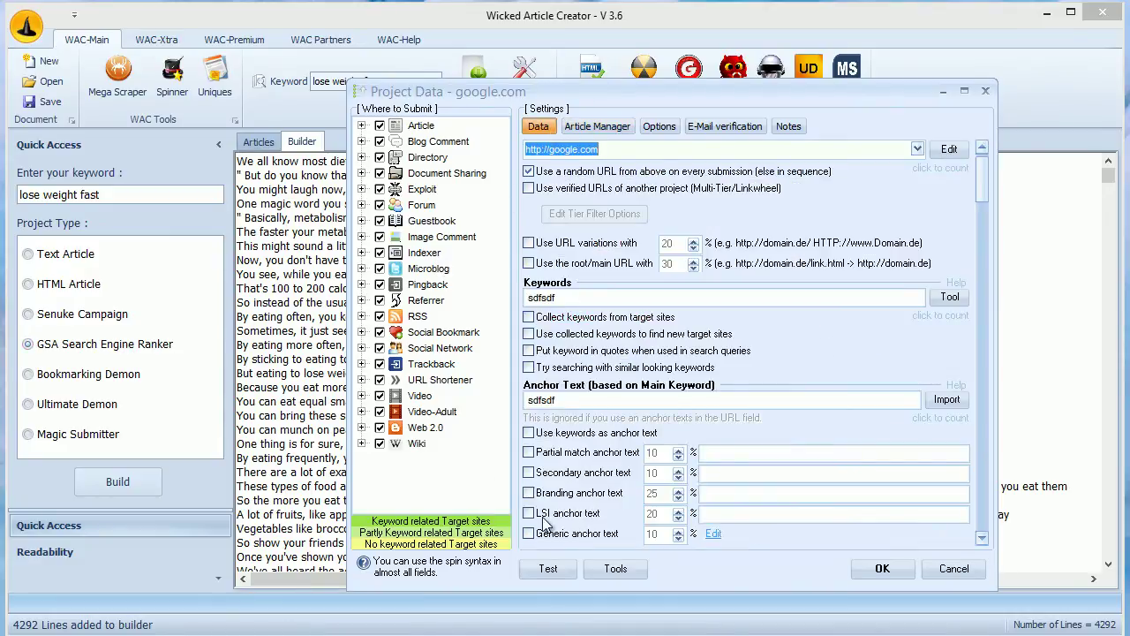
{"action": "left_click", "coordinate": [618, 568]}
{"action": "mouse_move", "coordinate": [789, 354]}
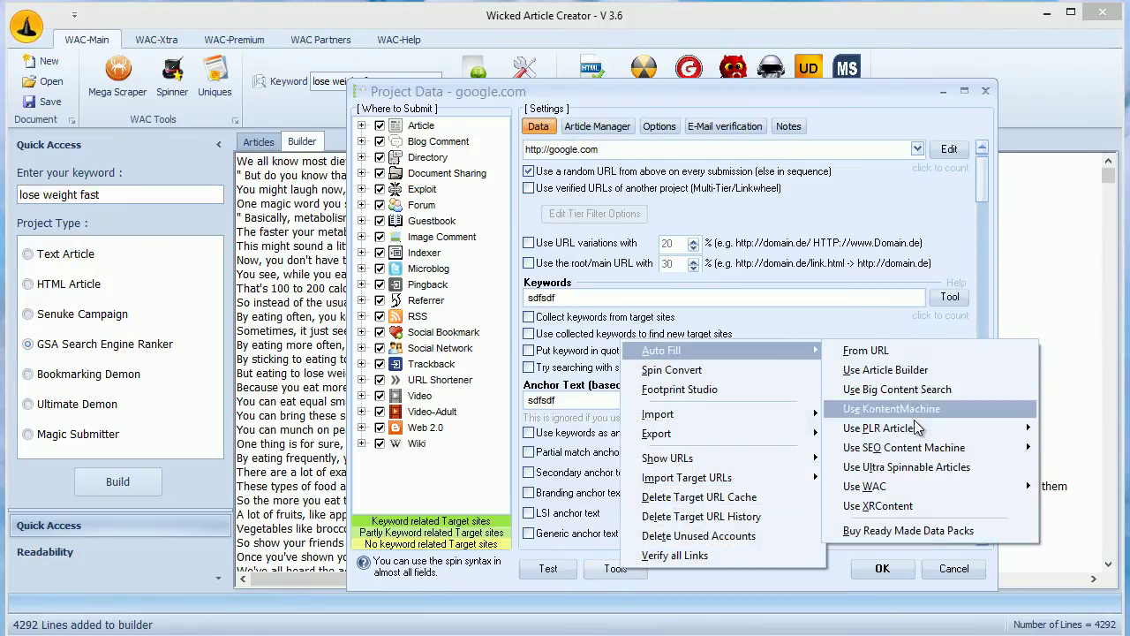
{"action": "mouse_move", "coordinate": [959, 491]}
{"action": "left_click", "coordinate": [853, 254]}
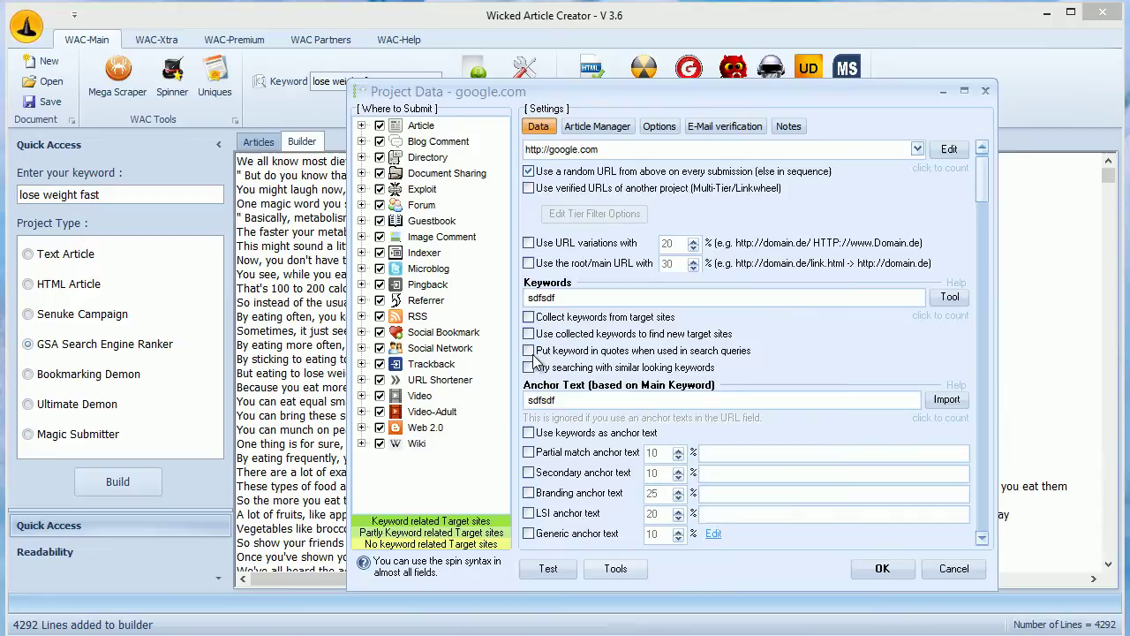
{"action": "left_click", "coordinate": [621, 131]}
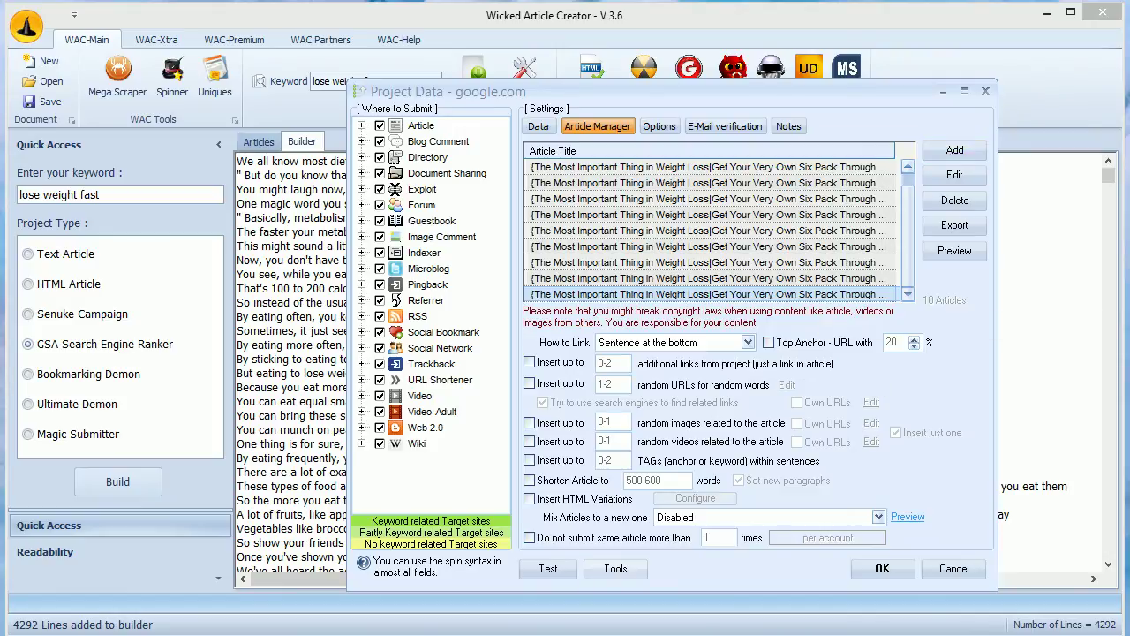
{"action": "key", "text": "Escape"}
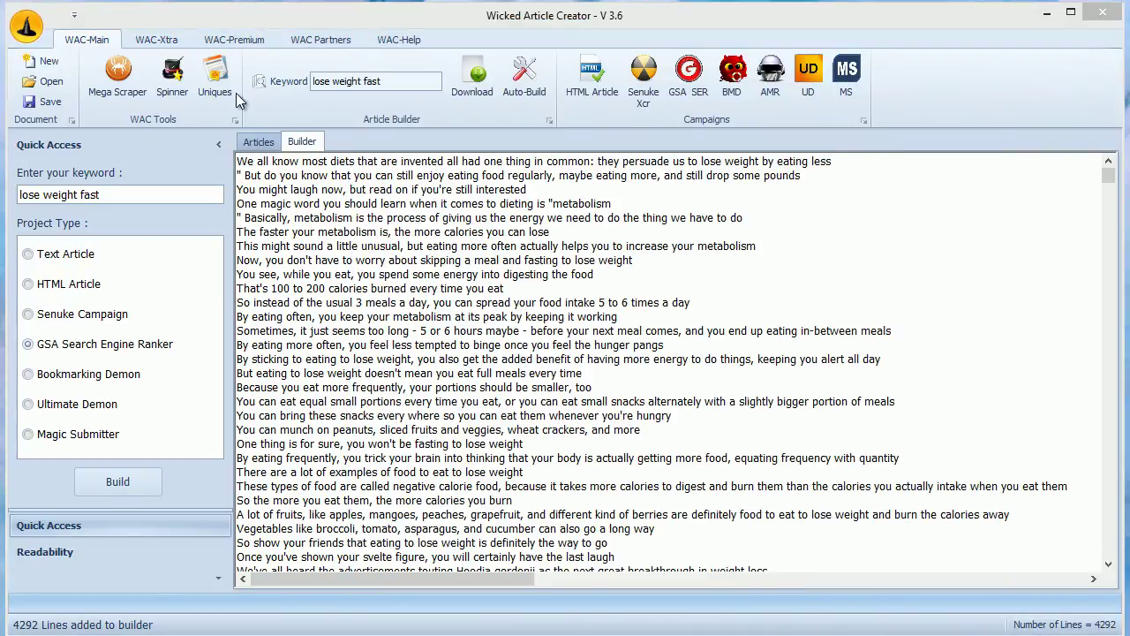
Open the Multi GSA campaign builder from the premium tools and enter the keyword "lose weight fast".
{"action": "left_click", "coordinate": [259, 142]}
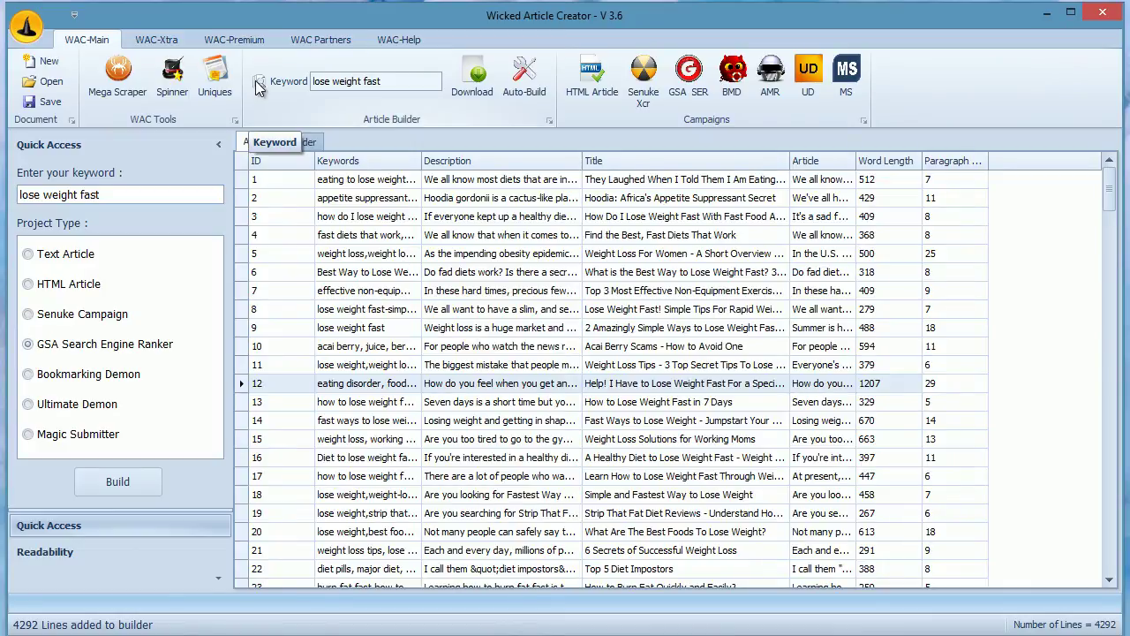
{"action": "left_click", "coordinate": [253, 42]}
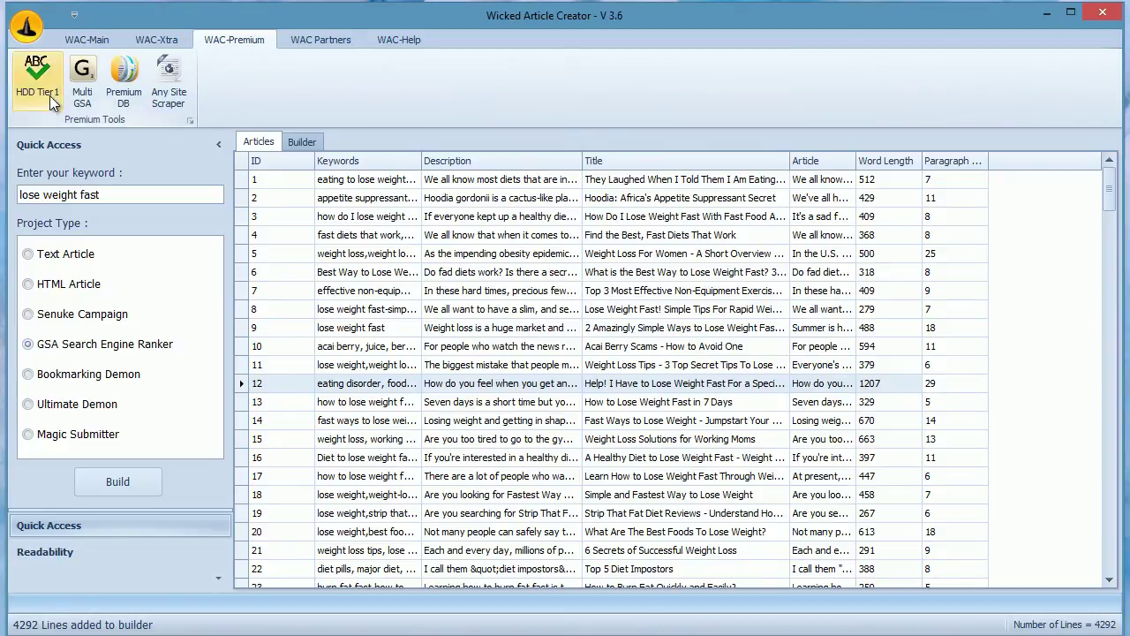
{"action": "left_click", "coordinate": [82, 97]}
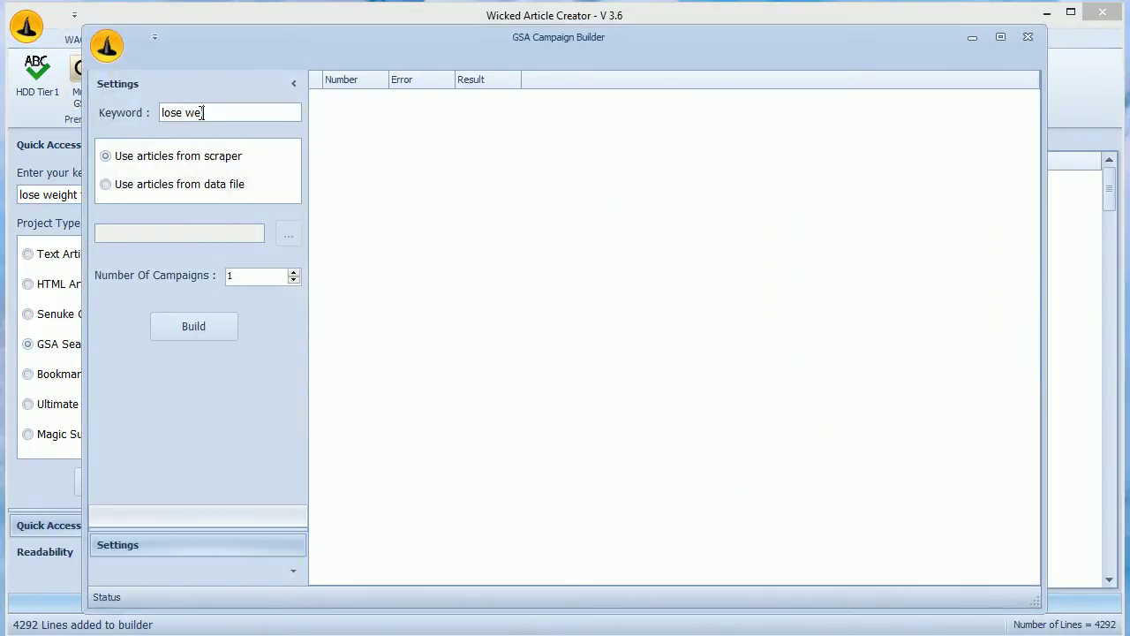
Try a data file as the article source, and return to using articles from the scraper.
{"action": "left_click", "coordinate": [198, 163]}
{"action": "left_click", "coordinate": [201, 185]}
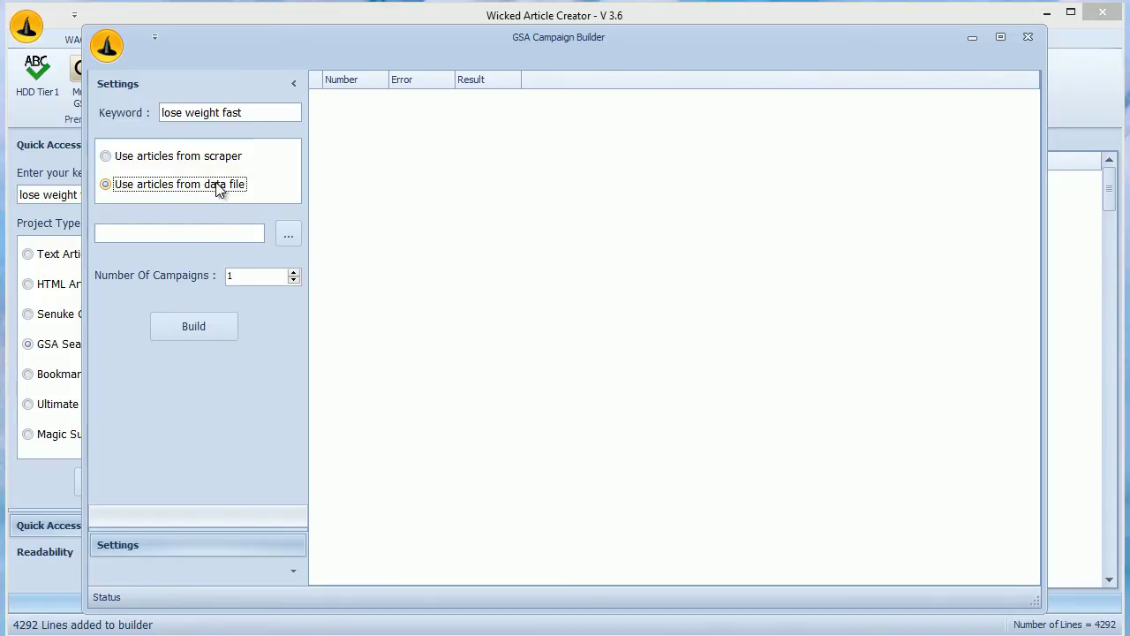
{"action": "left_click", "coordinate": [226, 231]}
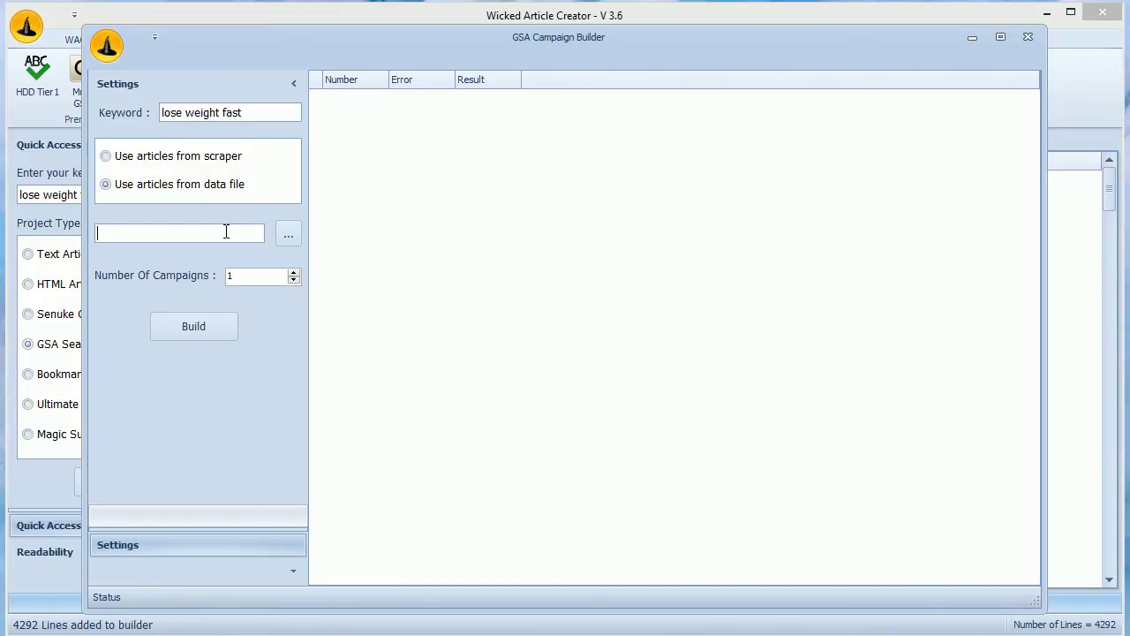
{"action": "left_click", "coordinate": [203, 163]}
Set the number of campaigns to 5 and build the GSA campaigns.
{"action": "left_click", "coordinate": [293, 272]}
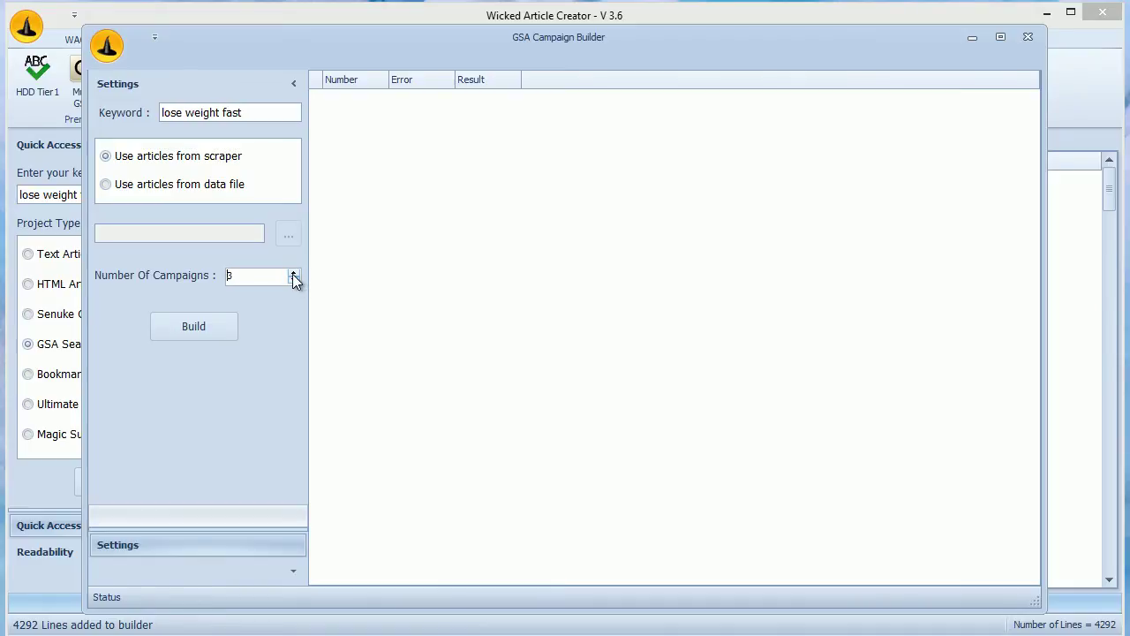
{"action": "left_click", "coordinate": [293, 273]}
{"action": "left_click", "coordinate": [293, 273]}
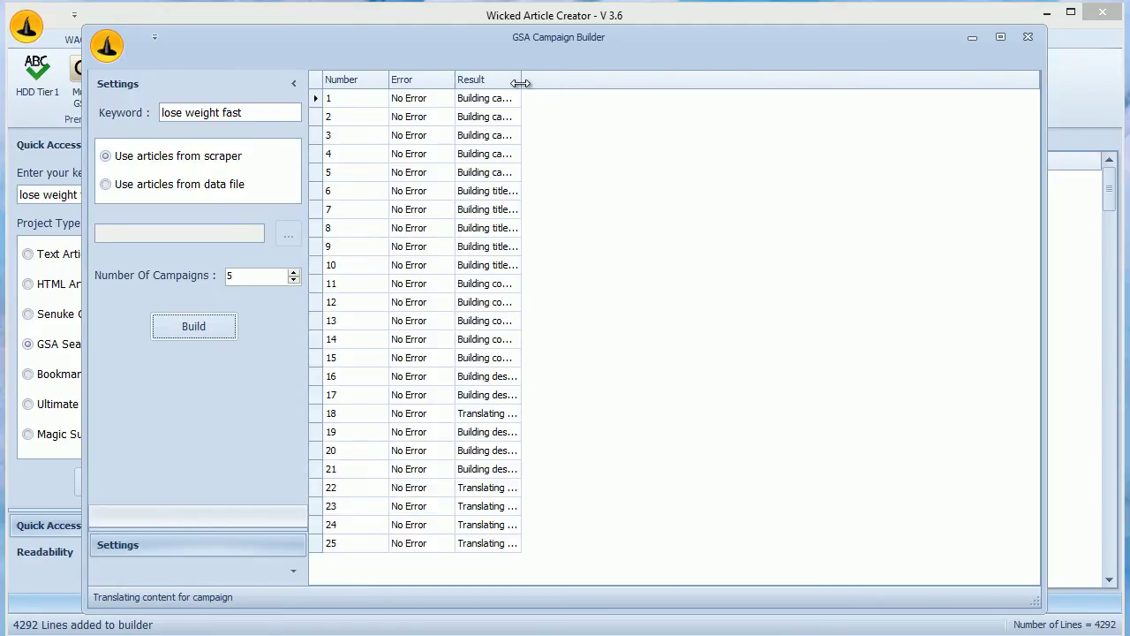
Widen the Result and Error columns of the campaign build log and dismiss the campaign ID message once the build completes.
{"action": "left_click_drag", "start_coordinate": [520, 83], "coordinate": [703, 83]}
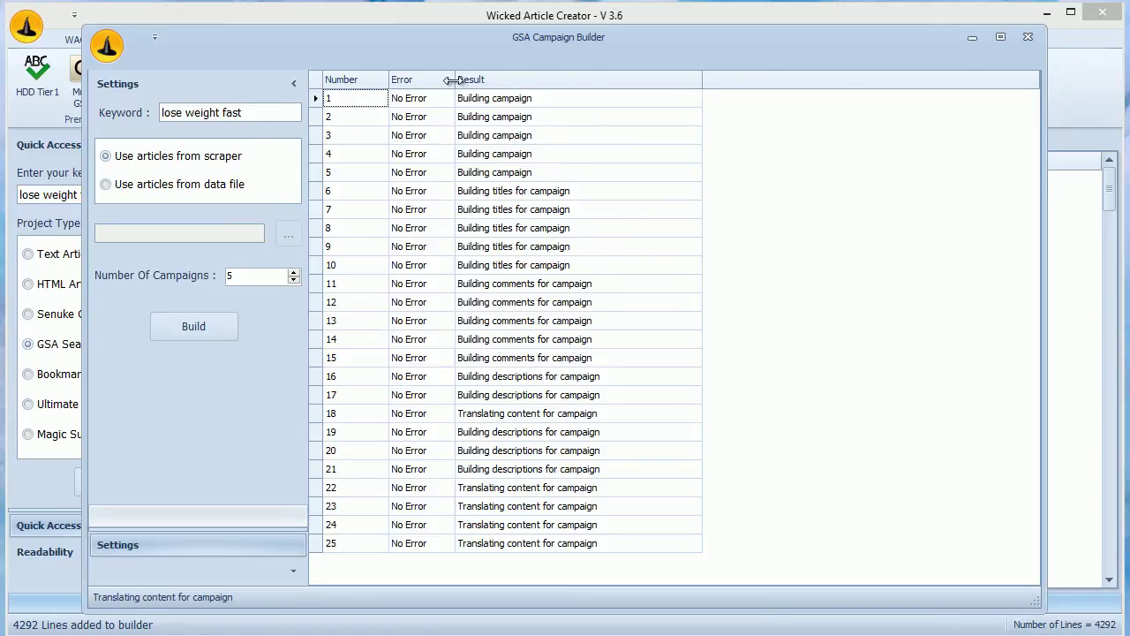
{"action": "left_click_drag", "start_coordinate": [455, 82], "coordinate": [498, 80]}
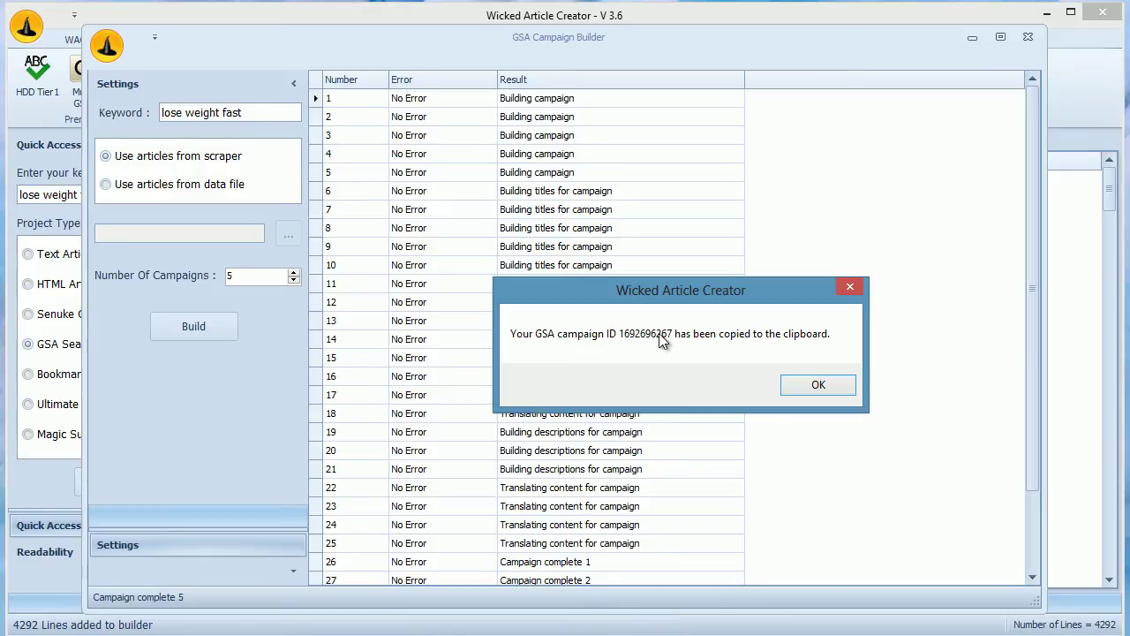
{"action": "left_click", "coordinate": [810, 392]}
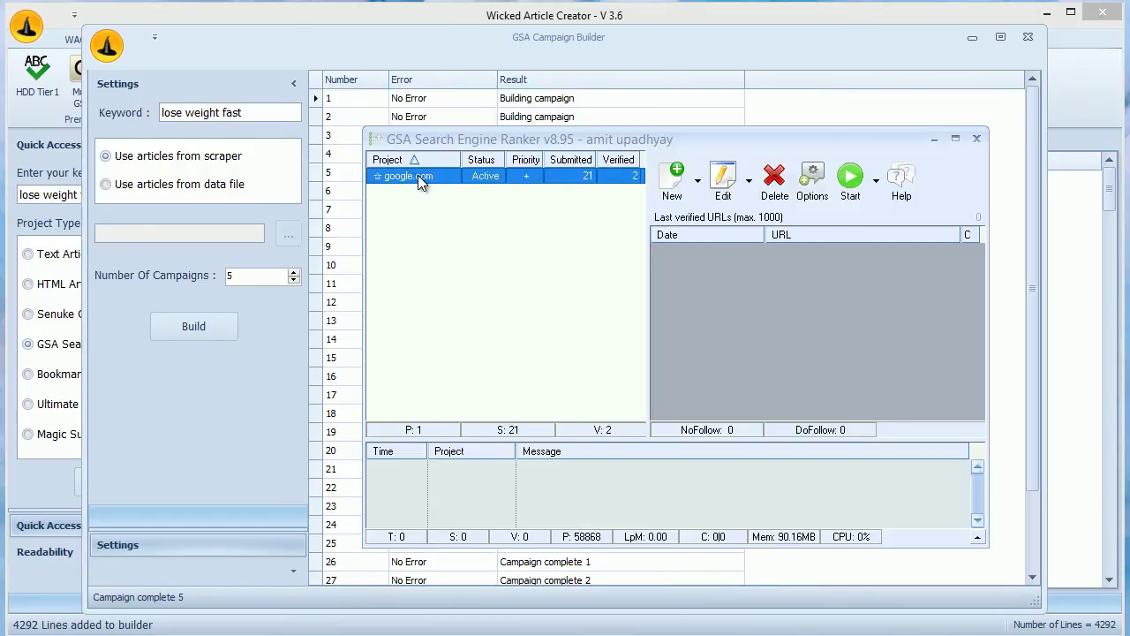
Open the google.com project in GSA Search Engine Ranker and check all engines as submission targets.
{"action": "double_click", "coordinate": [418, 175]}
{"action": "right_click", "coordinate": [435, 193]}
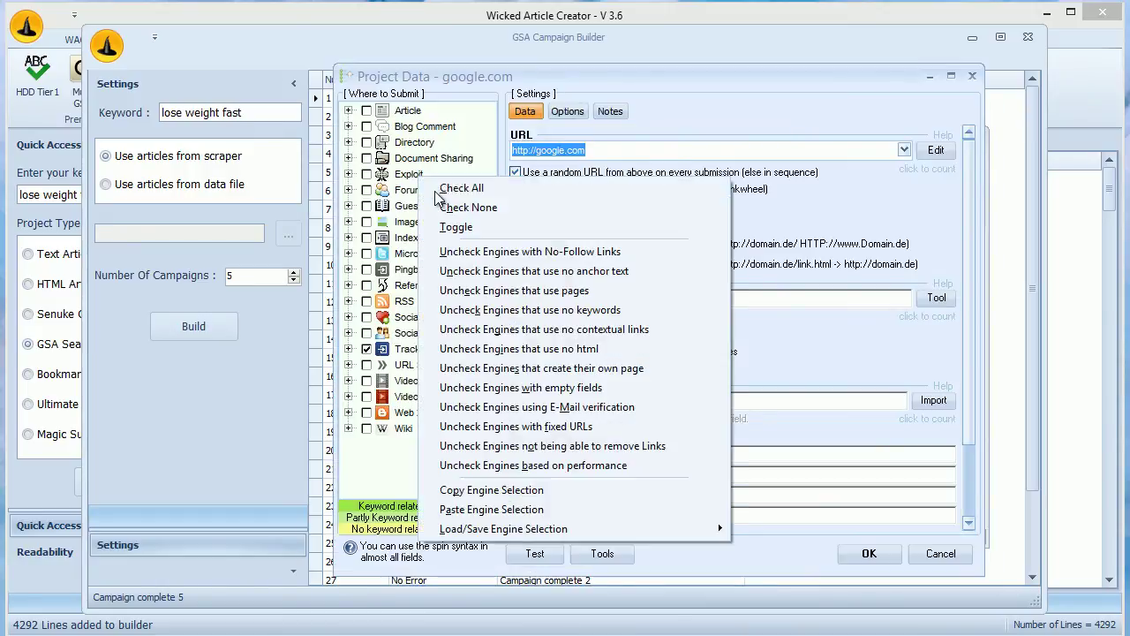
{"action": "left_click", "coordinate": [459, 188]}
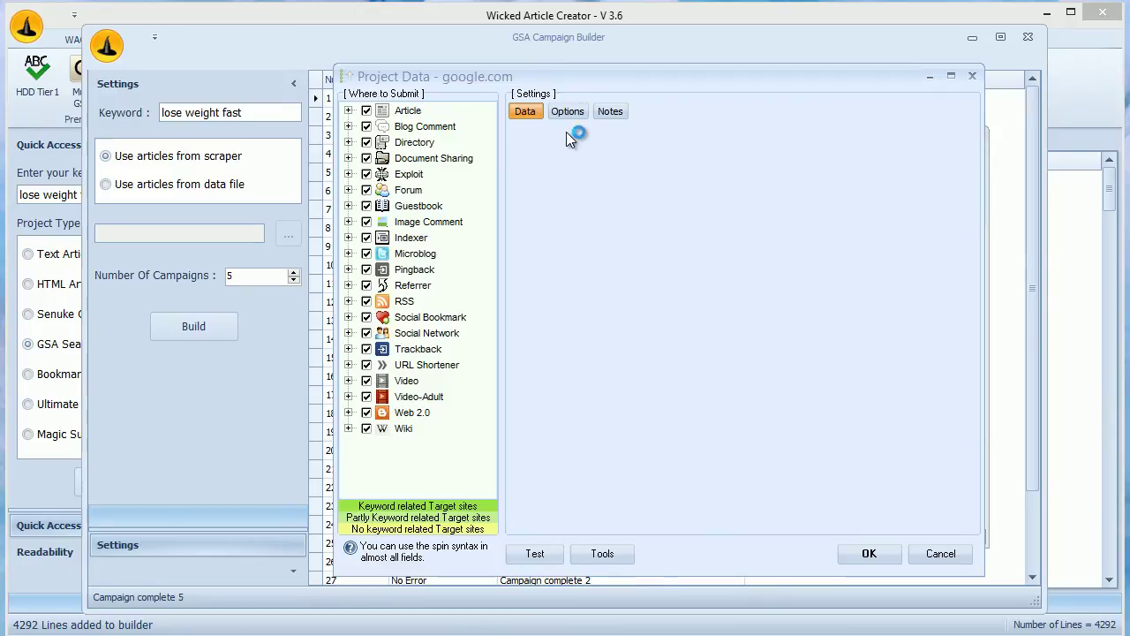
Try auto-filling the project from WAC using the copied campaign ID with suffix -1, look through the offered fields and cancel the import.
{"action": "left_click", "coordinate": [611, 549]}
{"action": "mouse_move", "coordinate": [769, 329]}
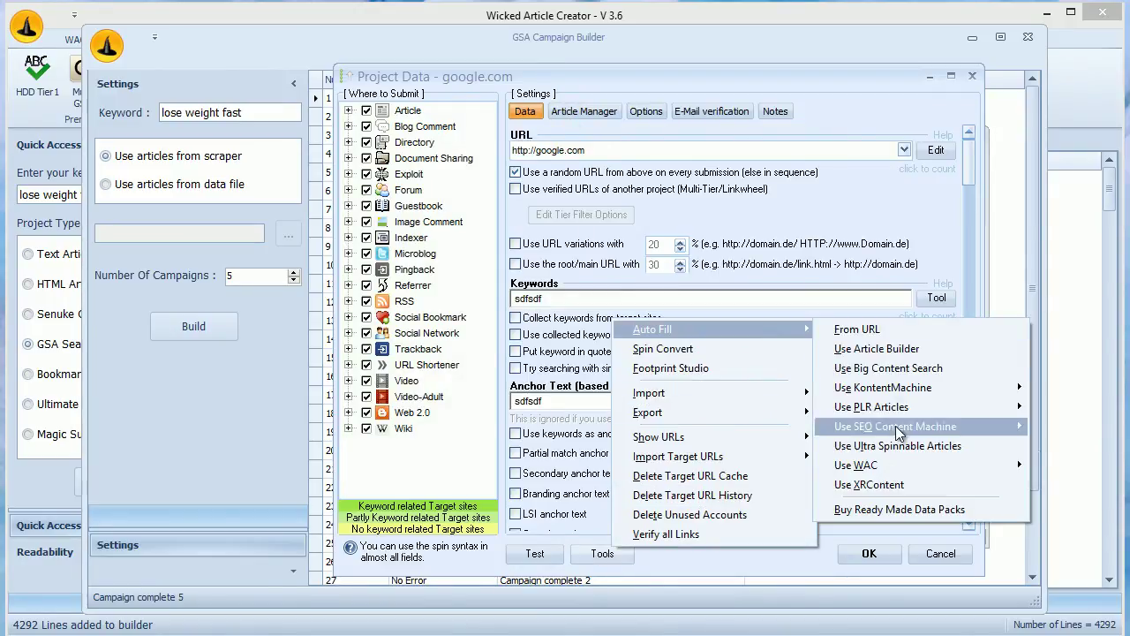
{"action": "mouse_move", "coordinate": [911, 462]}
{"action": "left_click", "coordinate": [1063, 485]}
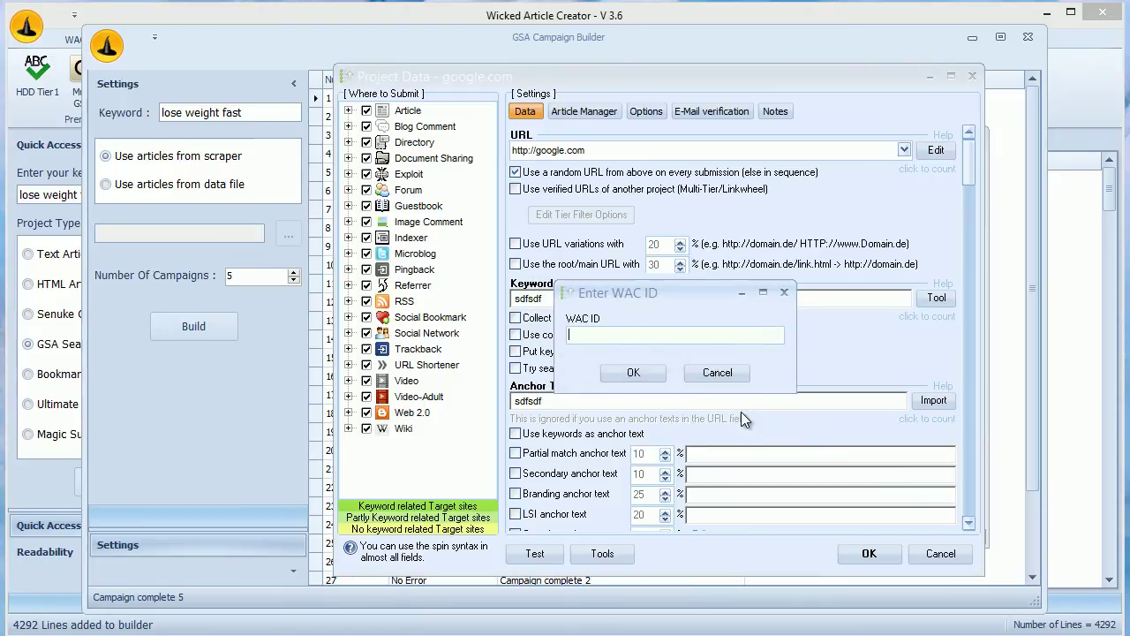
{"action": "key", "text": "ctrl+v"}
{"action": "type", "text": "-1"}
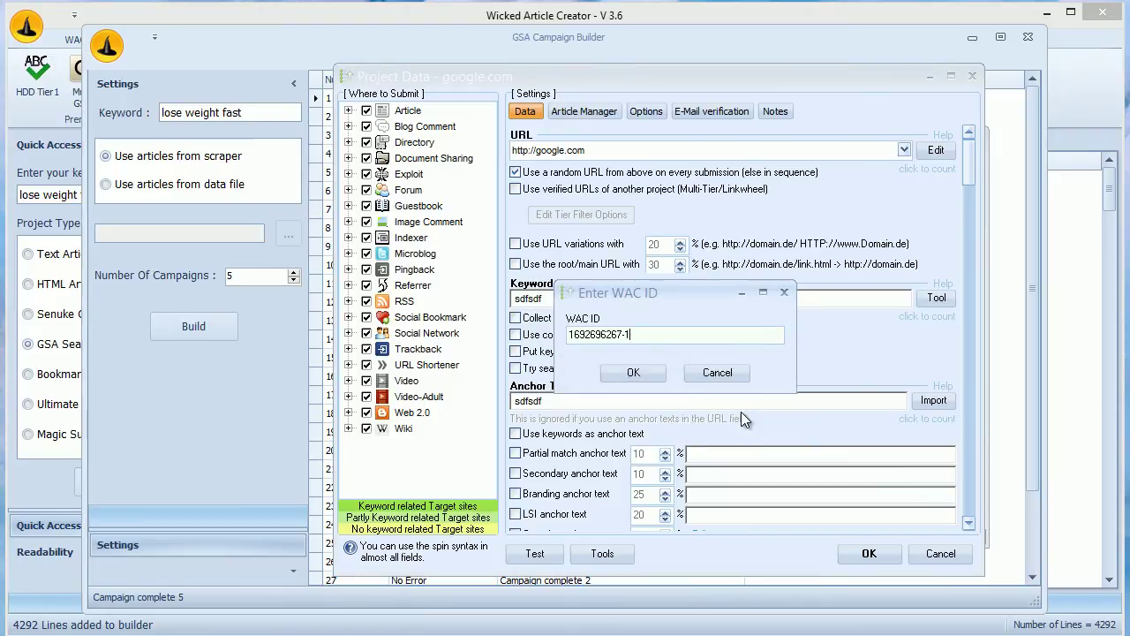
{"action": "left_click", "coordinate": [633, 373]}
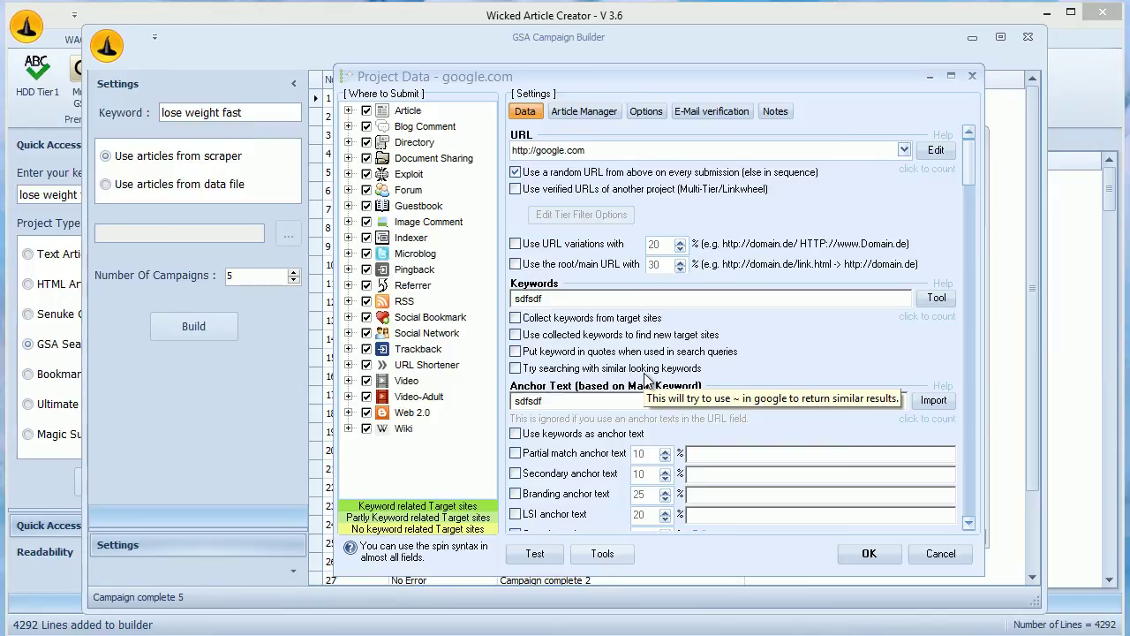
{"action": "scroll", "coordinate": [781, 316], "scroll_direction": "down", "scroll_amount": 2}
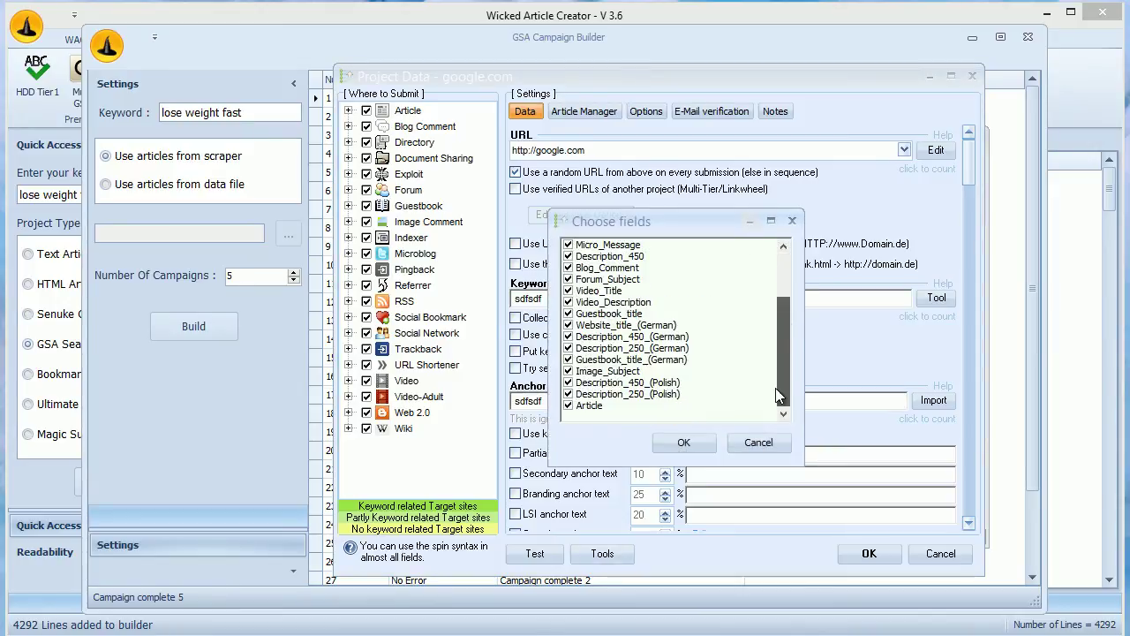
{"action": "scroll", "coordinate": [781, 319], "scroll_direction": "up", "scroll_amount": 2}
{"action": "left_click", "coordinate": [755, 444]}
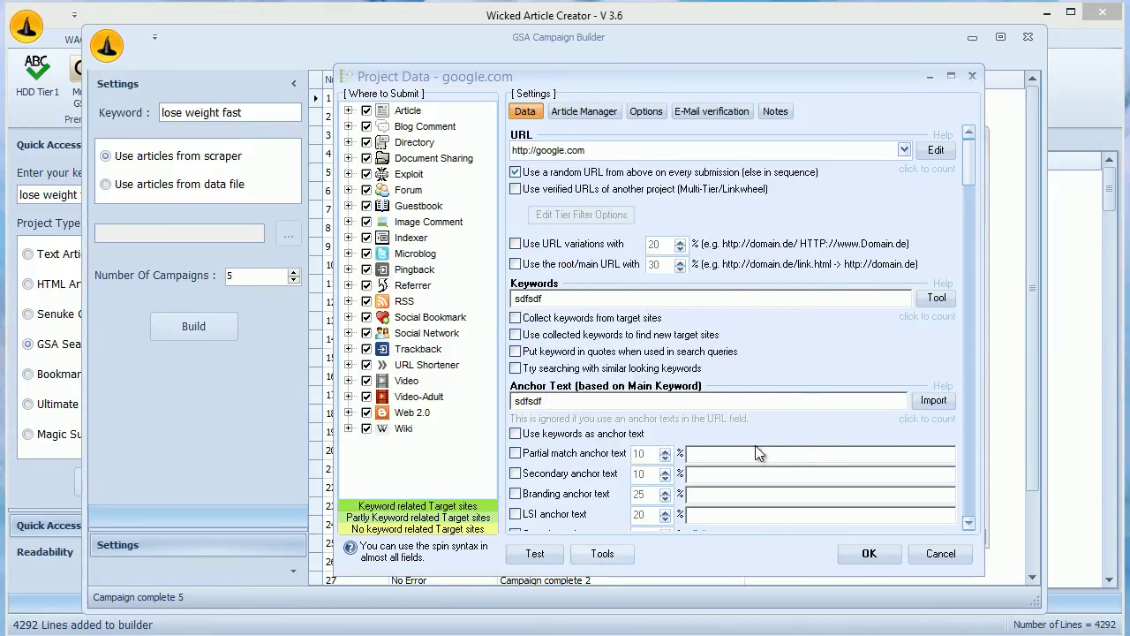
Auto-fill the project from WAC using the copied campaign ID with suffix -5 and import all offered fields.
{"action": "left_click", "coordinate": [622, 552]}
{"action": "mouse_move", "coordinate": [712, 335]}
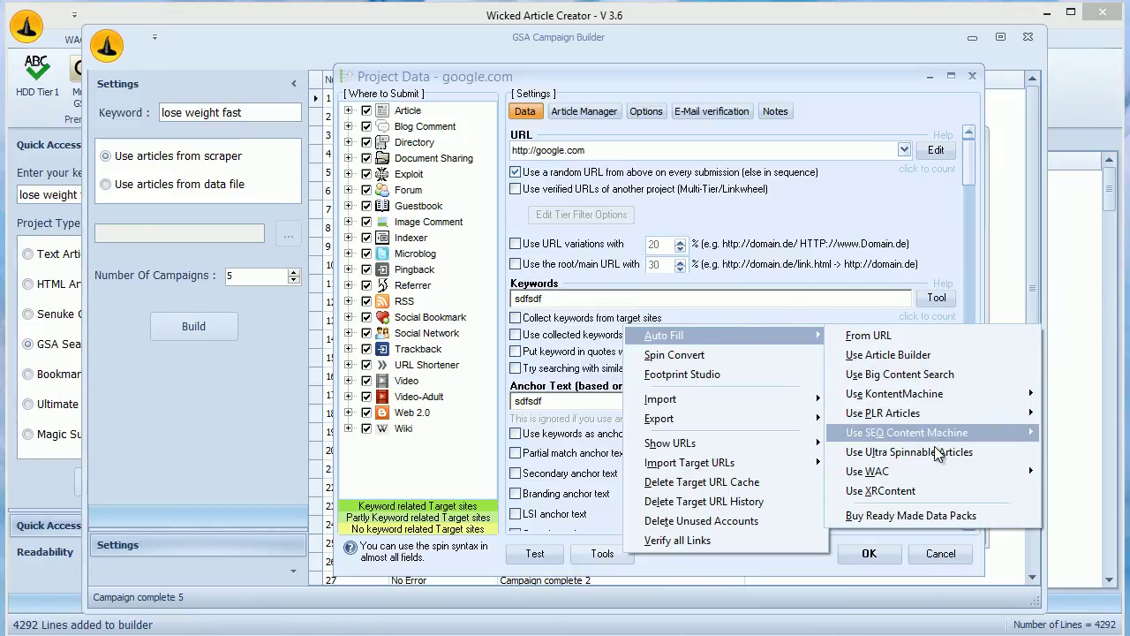
{"action": "mouse_move", "coordinate": [934, 470]}
{"action": "left_click", "coordinate": [1068, 470]}
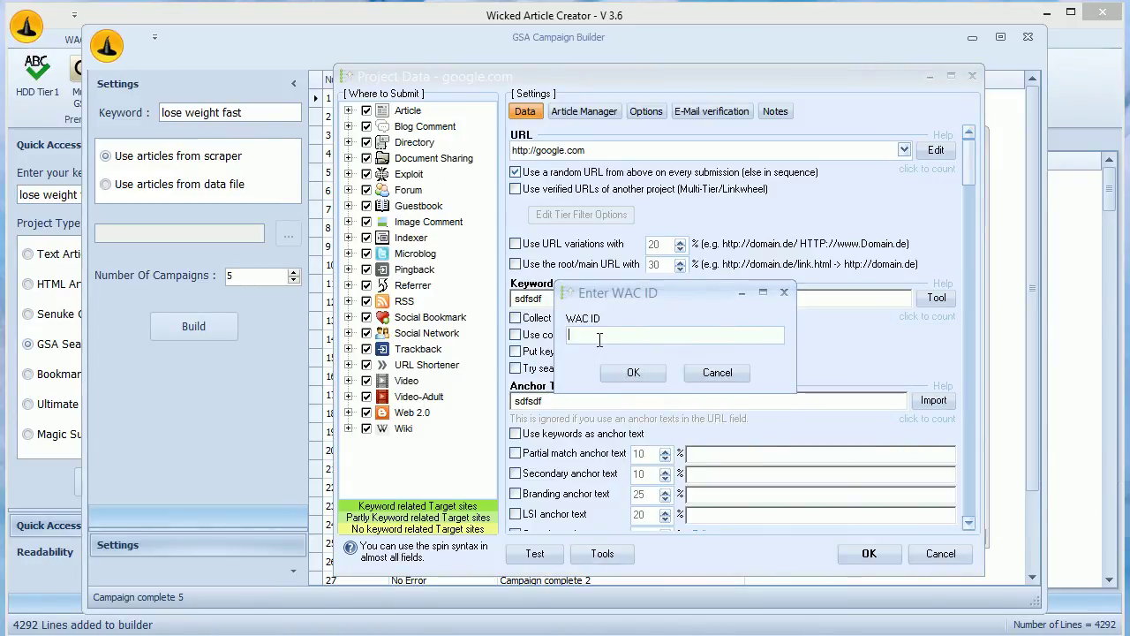
{"action": "key", "text": "ctrl+v"}
{"action": "left_click_drag", "start_coordinate": [639, 334], "coordinate": [628, 334]}
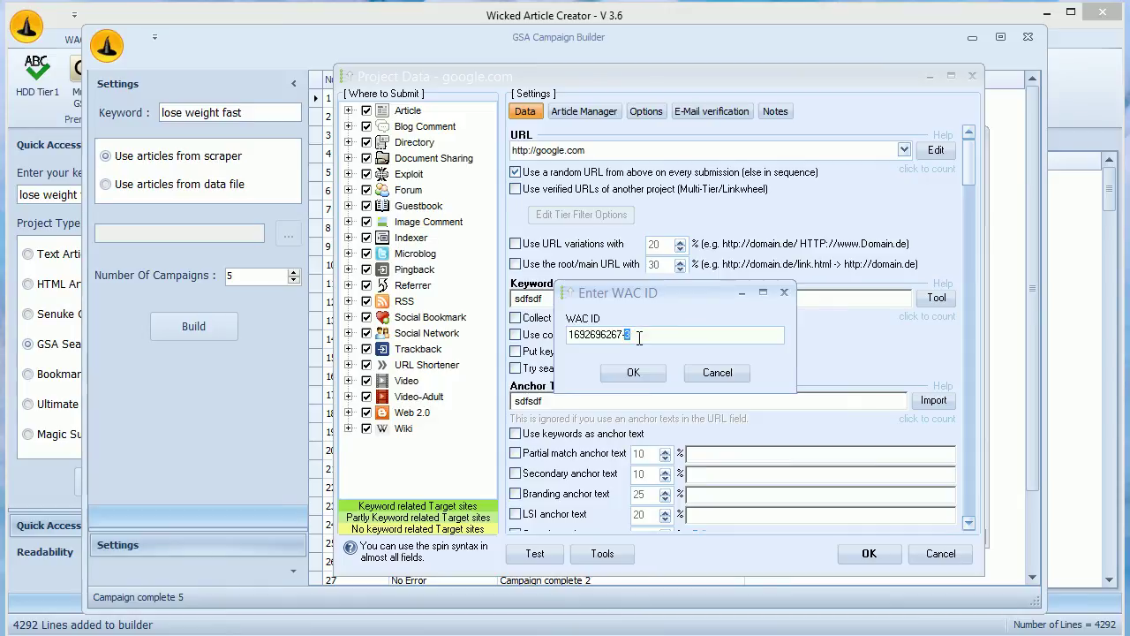
{"action": "type", "text": "5"}
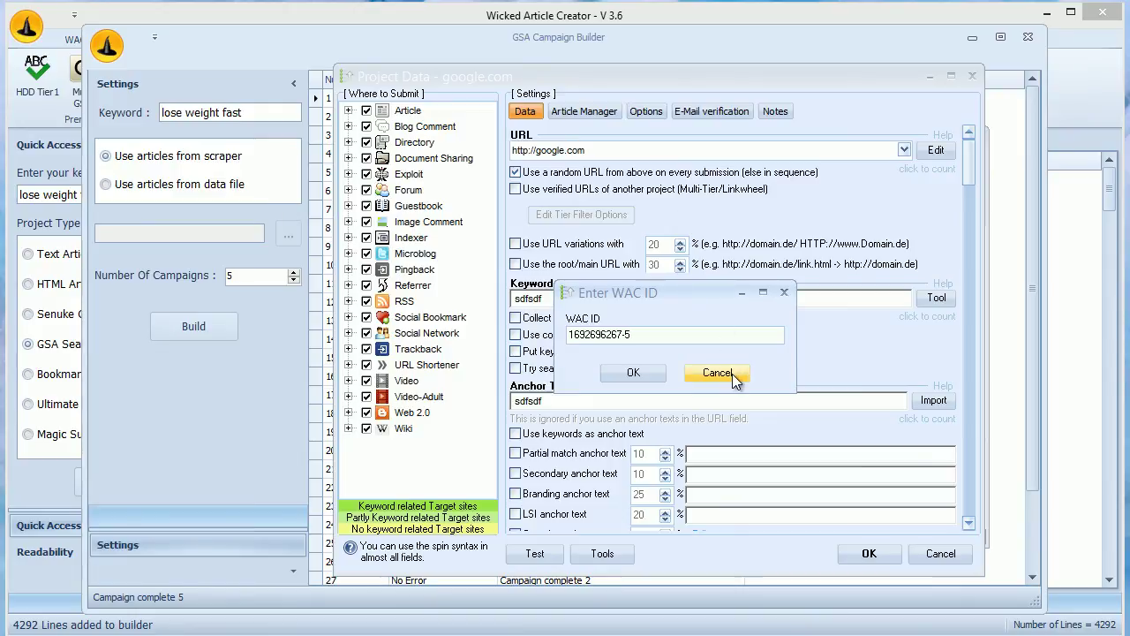
{"action": "left_click", "coordinate": [633, 372]}
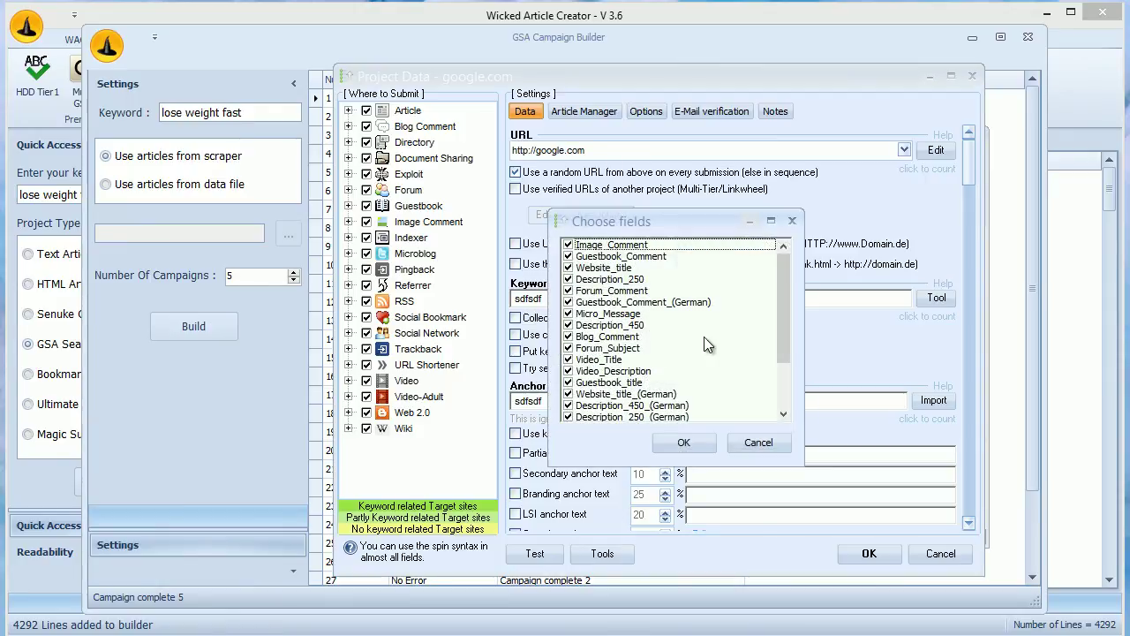
{"action": "left_click", "coordinate": [677, 442]}
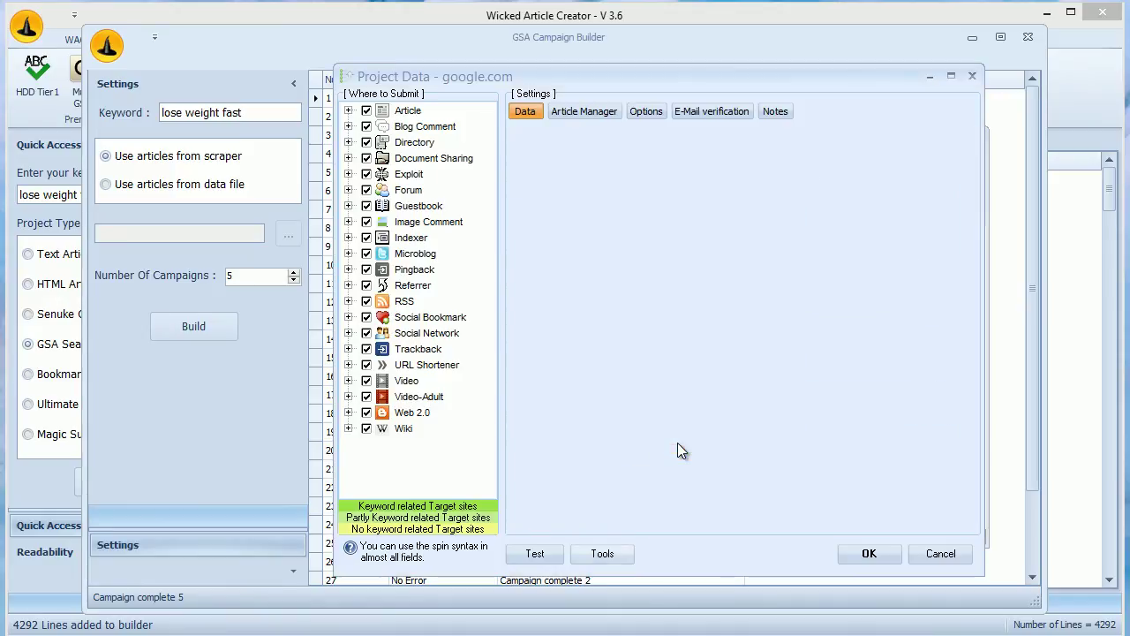